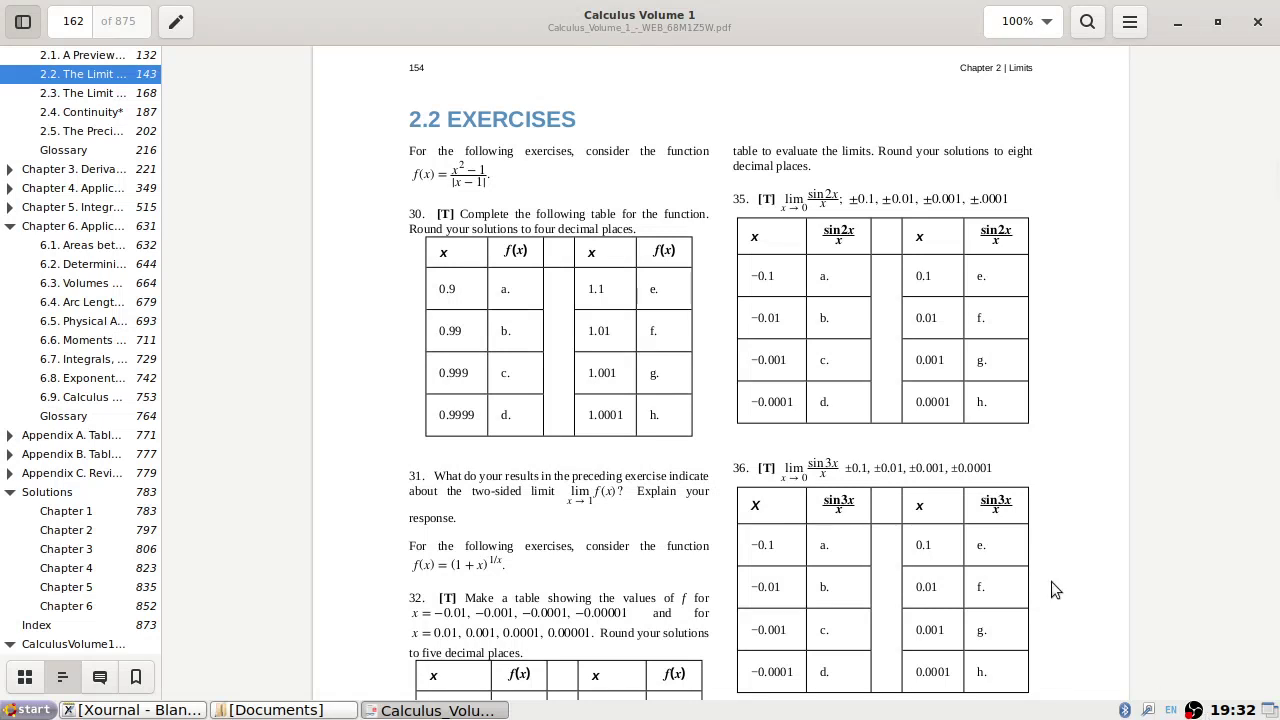
Minimize OBS, clear the desktop and bring up the Documents folder window
click(1193, 709)
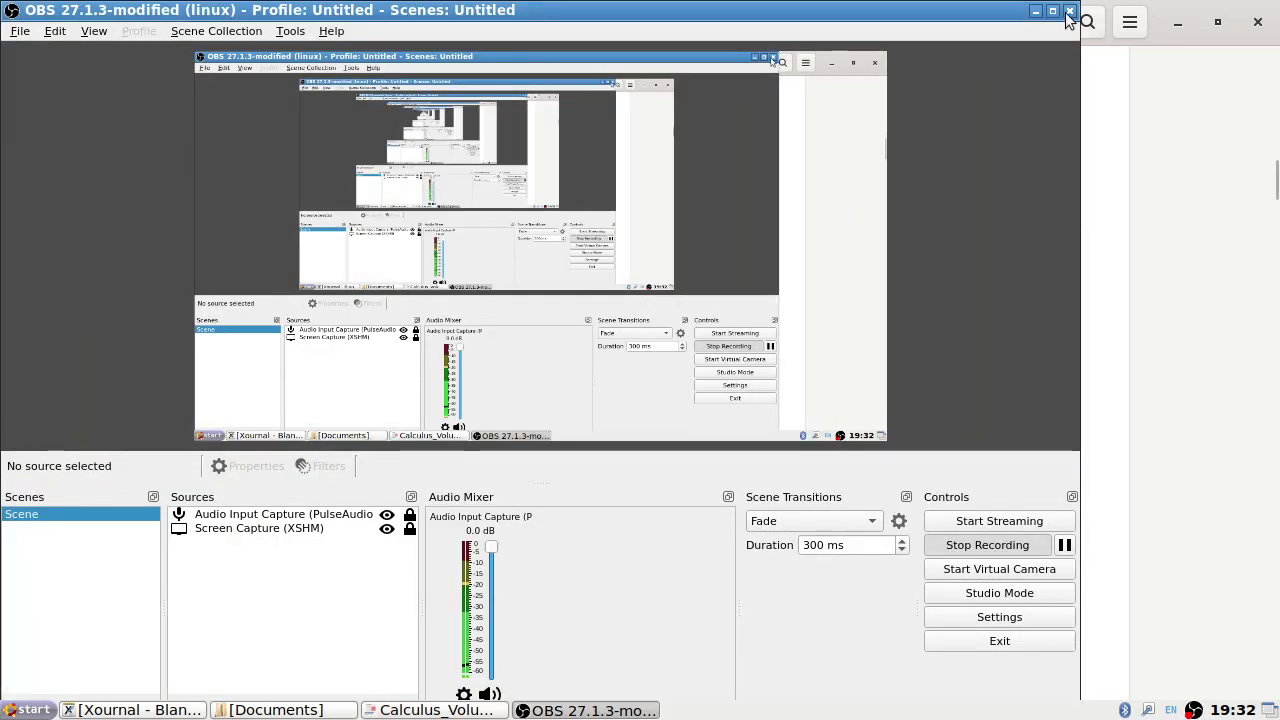
click(1052, 11)
click(1236, 10)
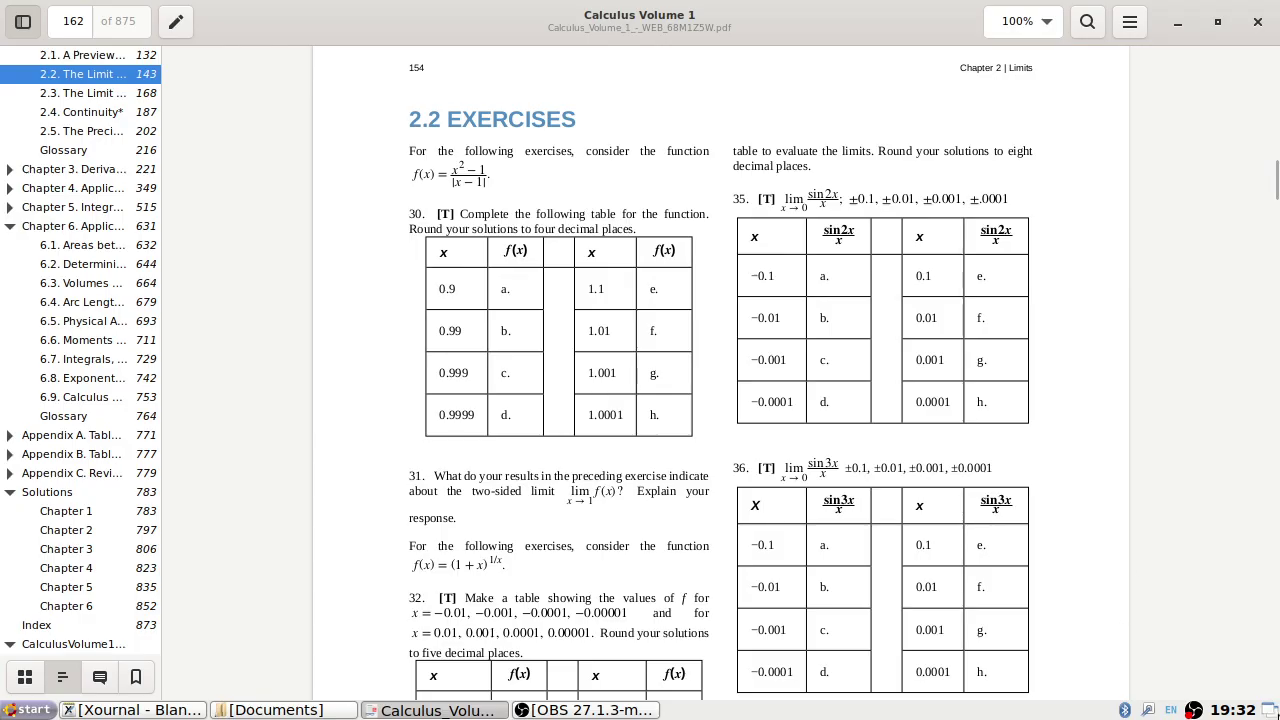
click(1274, 712)
click(336, 711)
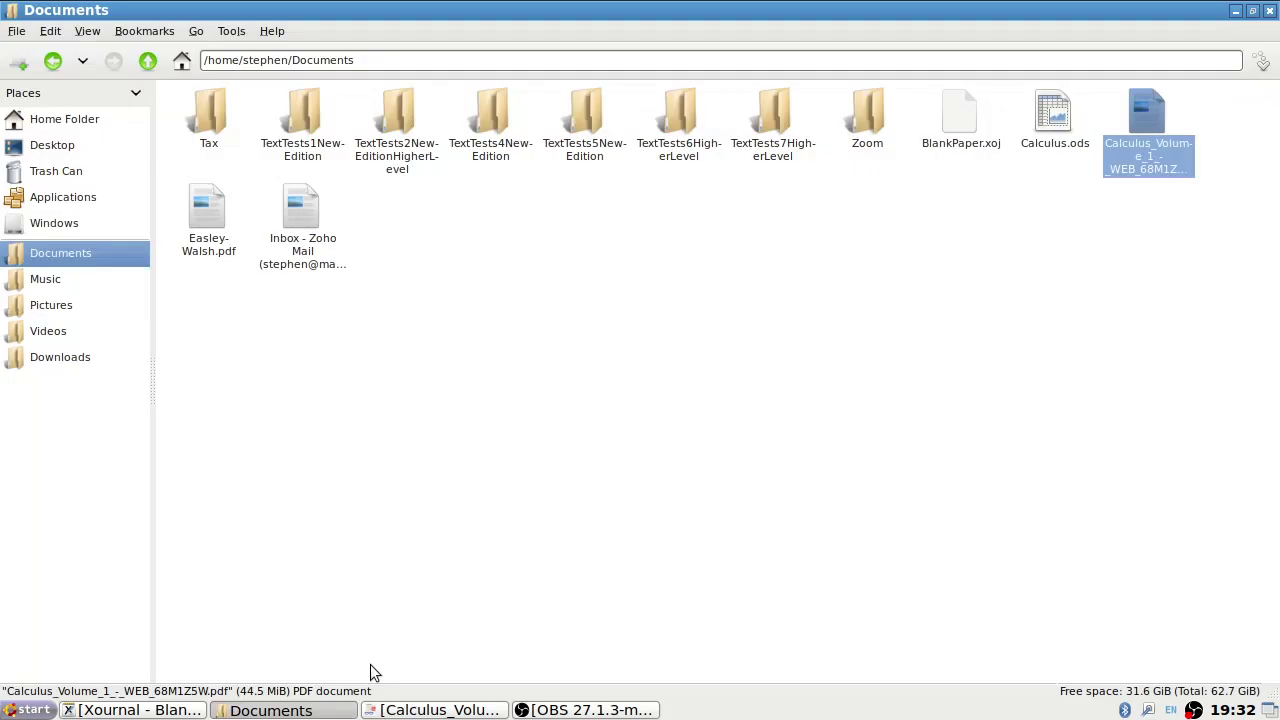
Select Calculus.ods in Documents, glance at the textbook, then bring the Calculus.ods spreadsheet forward
click(1057, 154)
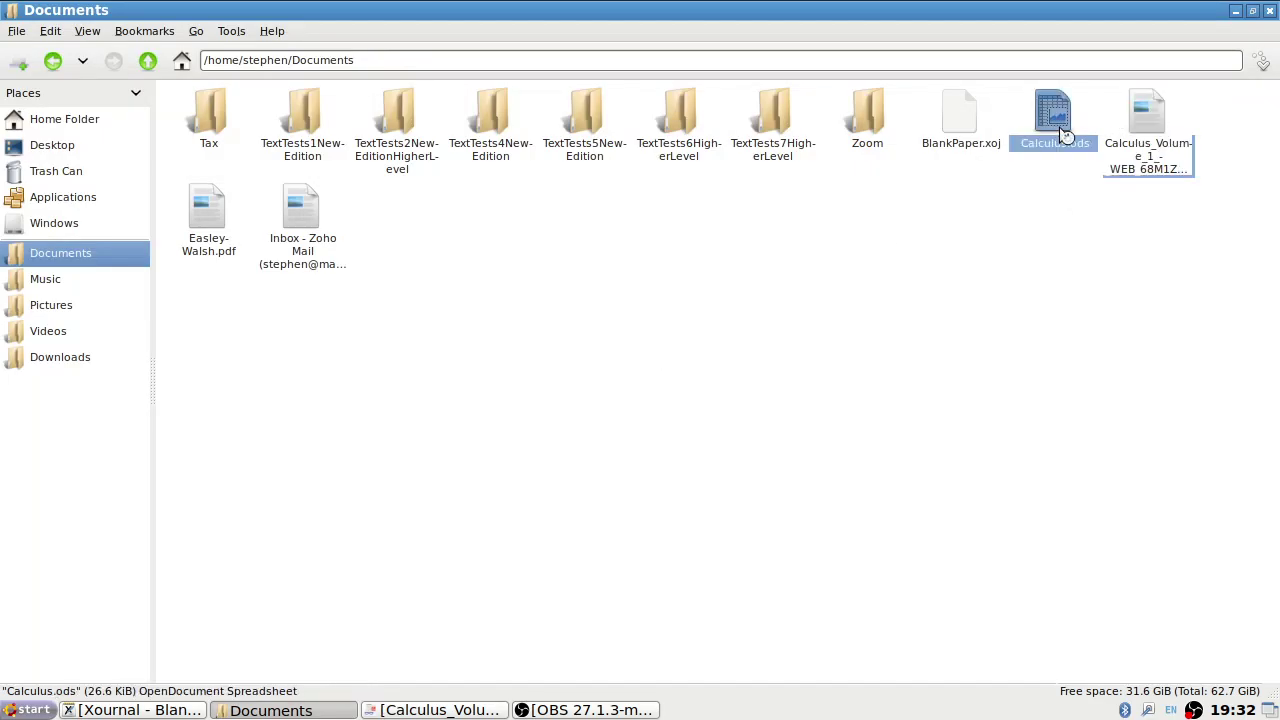
click(1238, 12)
click(470, 711)
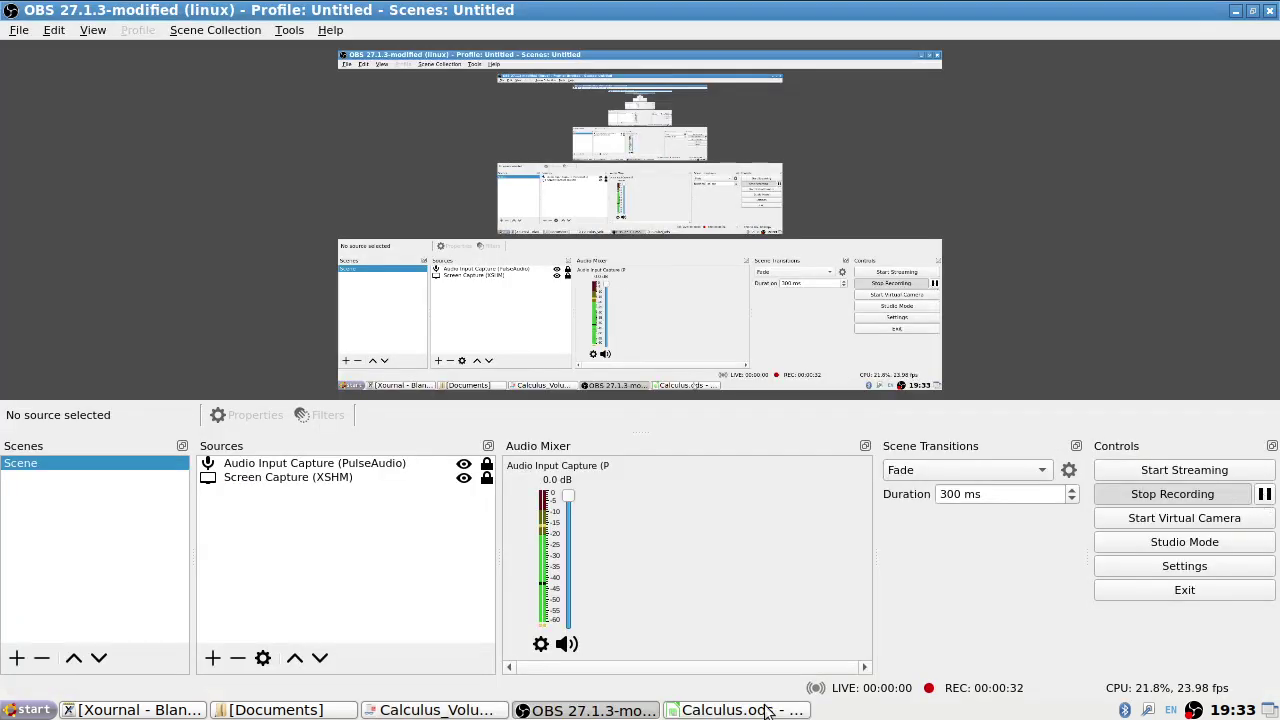
click(768, 710)
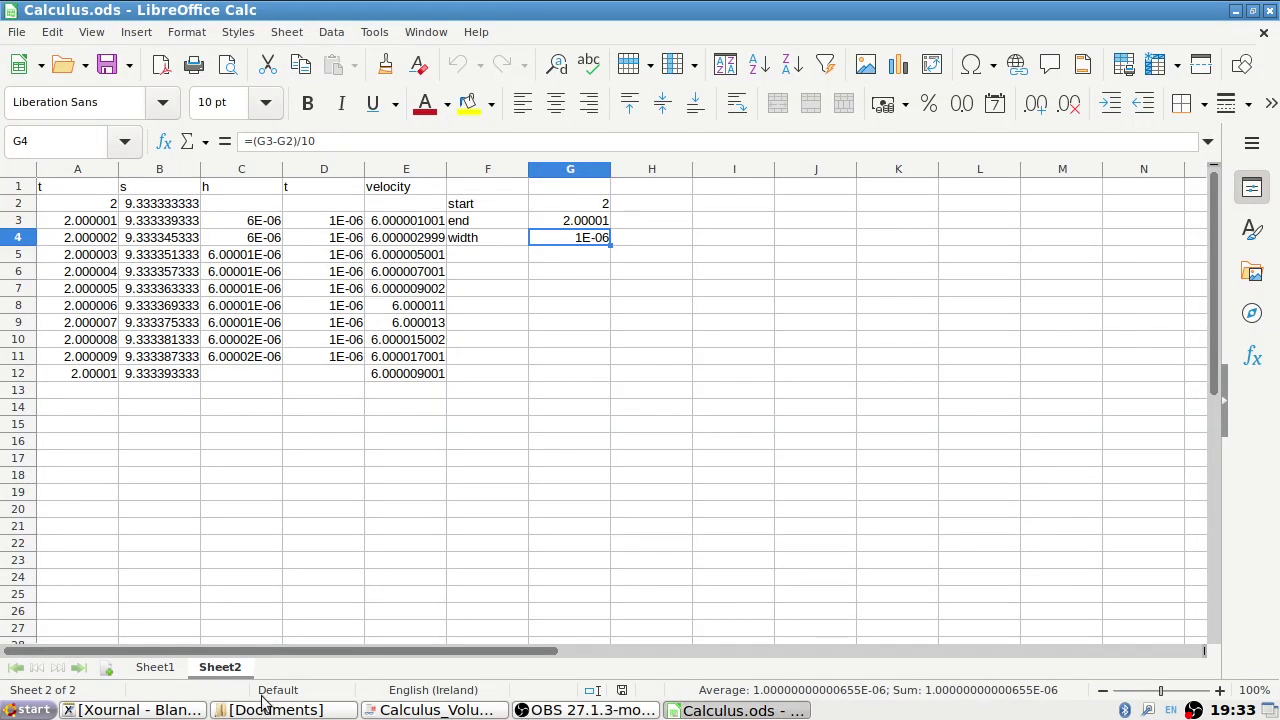
Add a new Sheet3 and put 'x' and 'f(x)' headings in A1 and B1
click(106, 667)
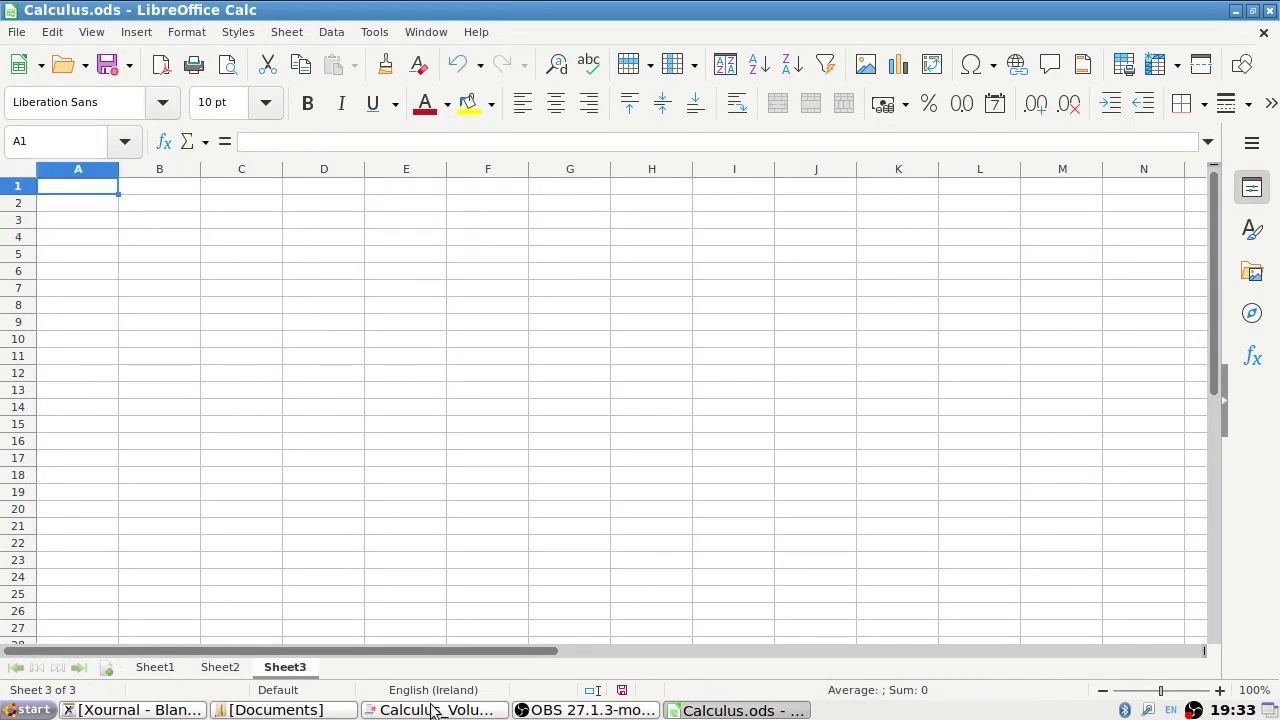
click(432, 710)
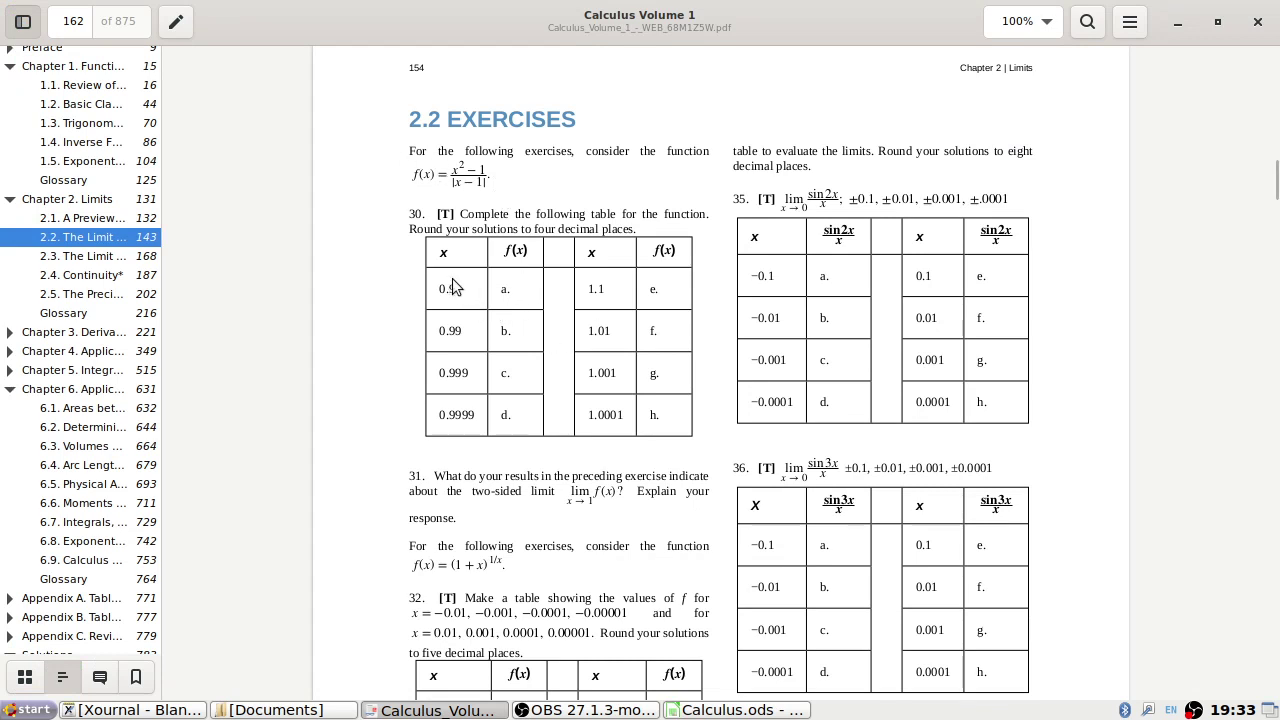
click(711, 710)
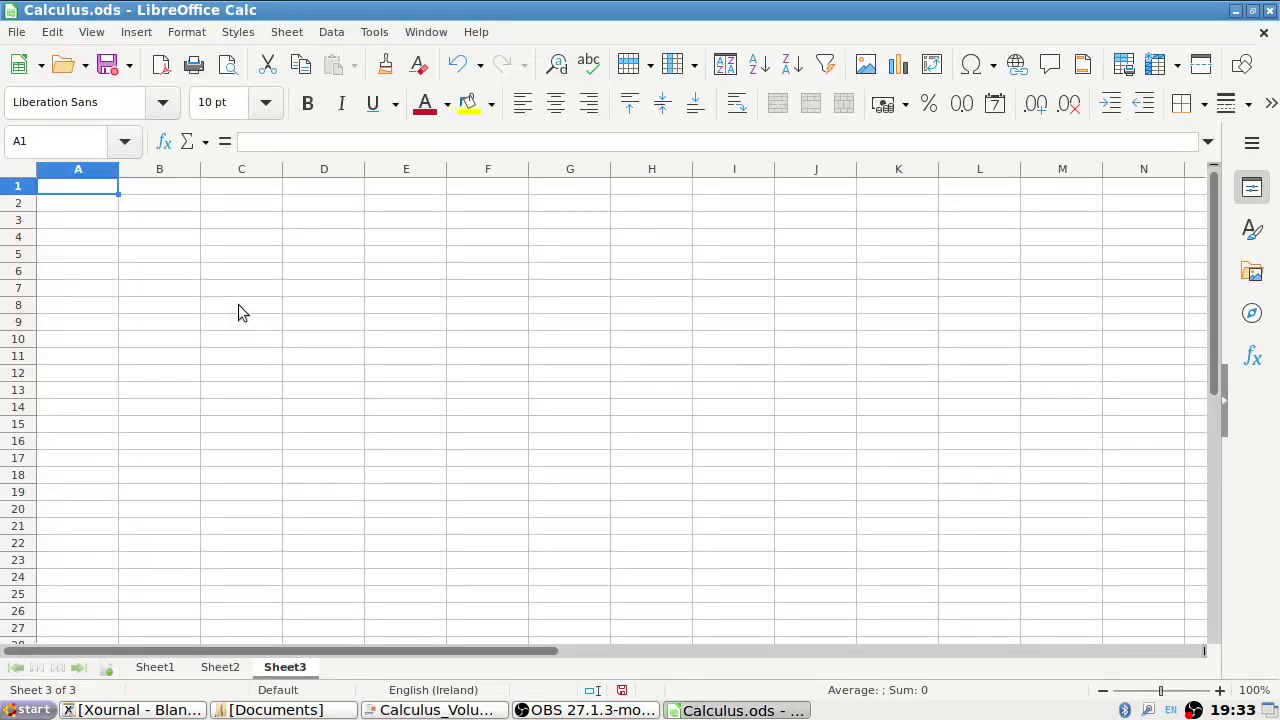
text(x)
key(Return)
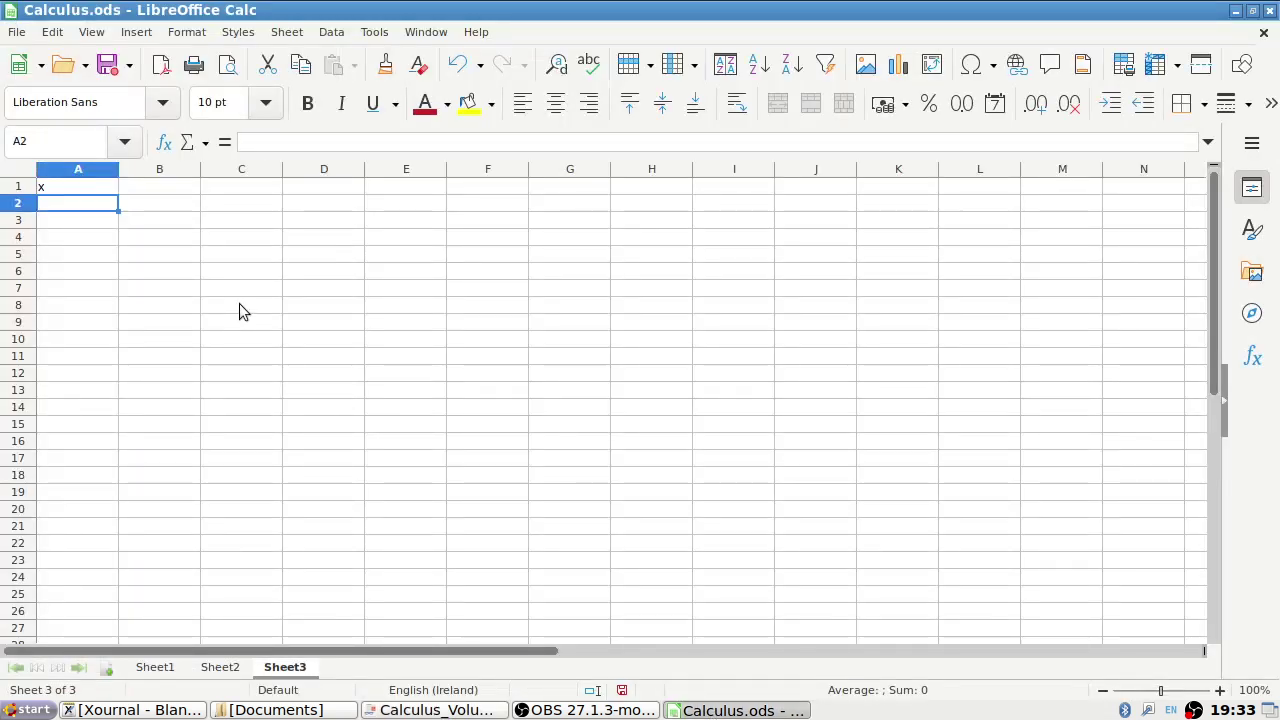
key(Up)
key(Right)
text(f(x))
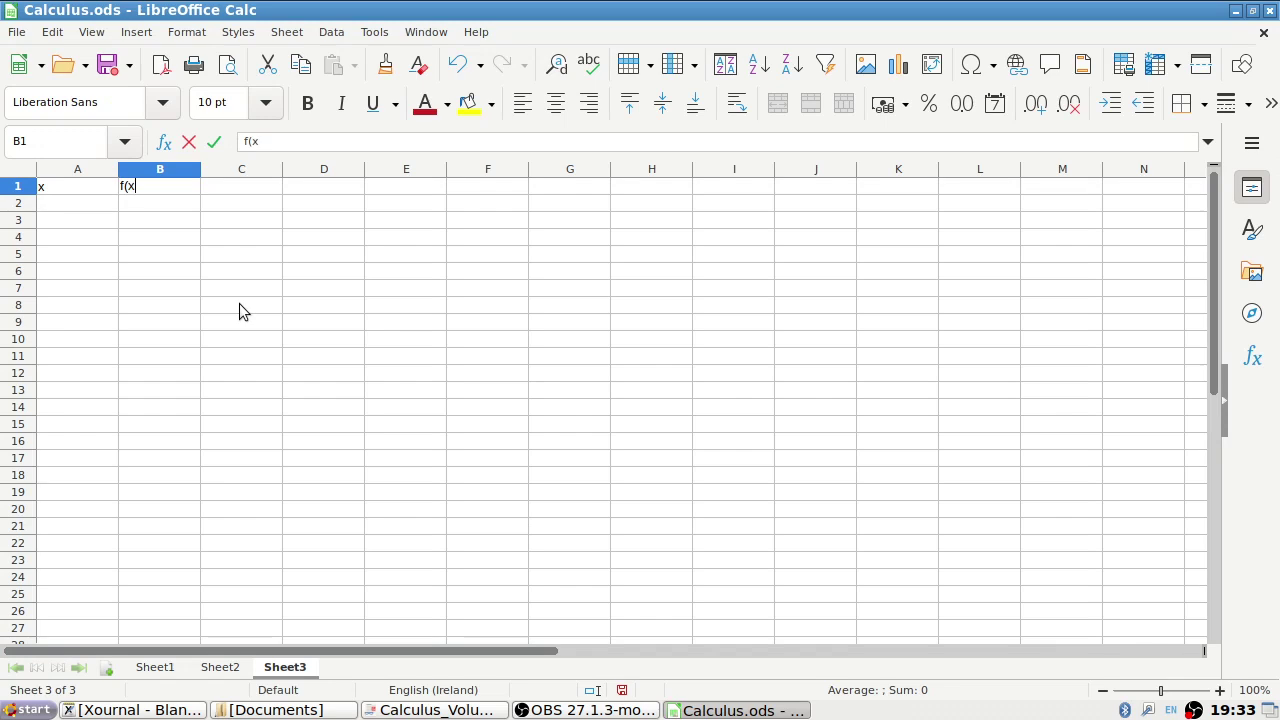
key(Return)
key(Left)
Enter x values 0.9, 0.99, 0.999 and 0.9999 in A2:A5
key(alt+Tab)
key(alt+Tab)
text(0.9)
key(alt+Tab)
key(alt+Tab)
key(Return)
text(0.)
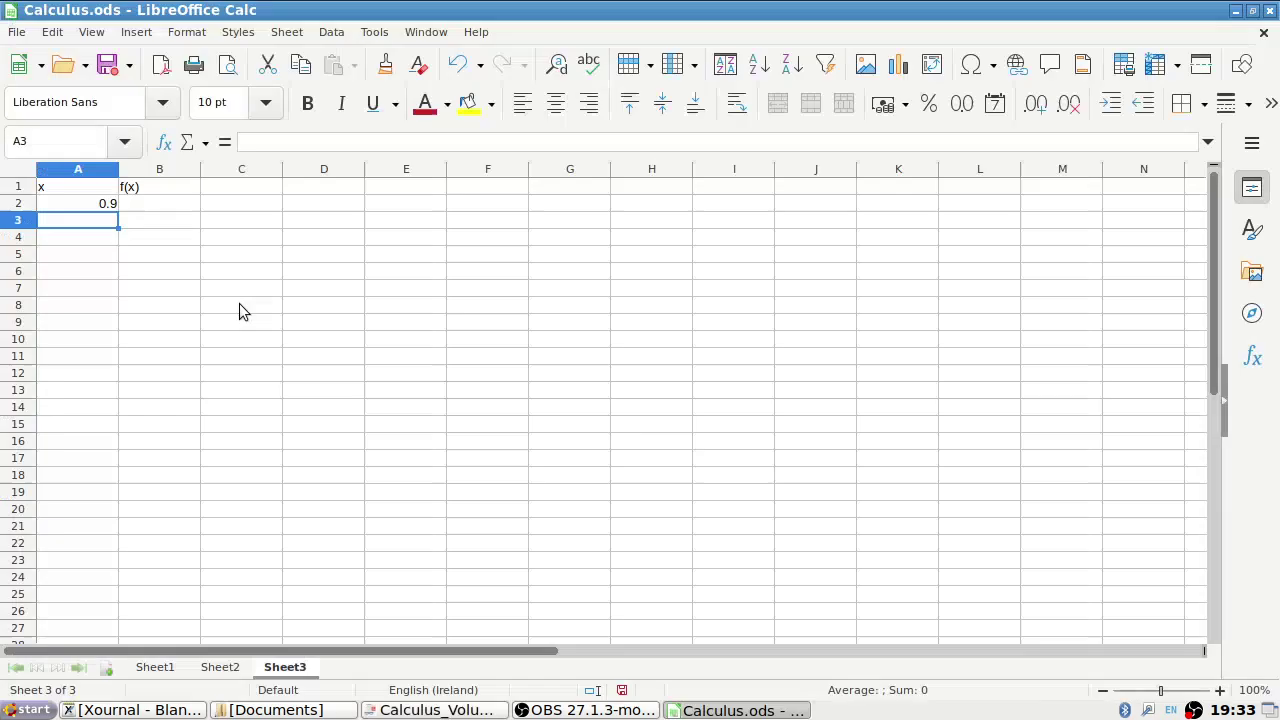
text(9)
key(Return)
key(Up)
text(0.99)
key(Return)
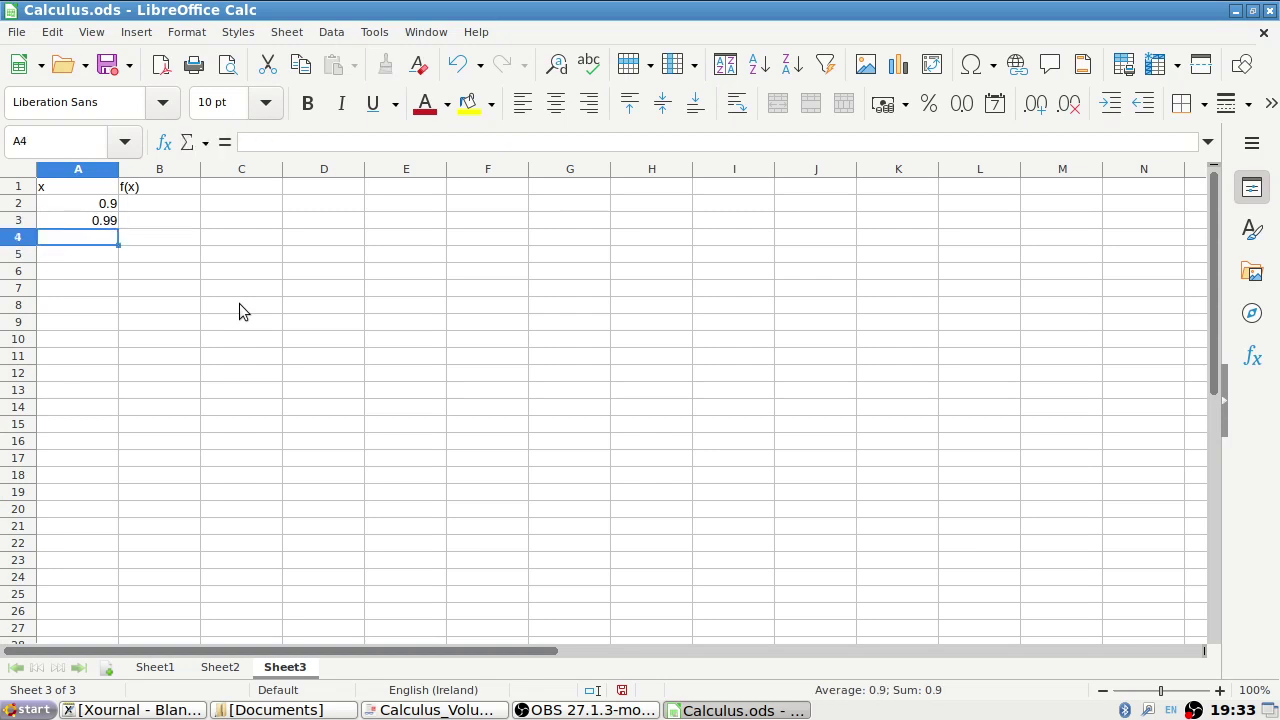
key(alt+Tab)
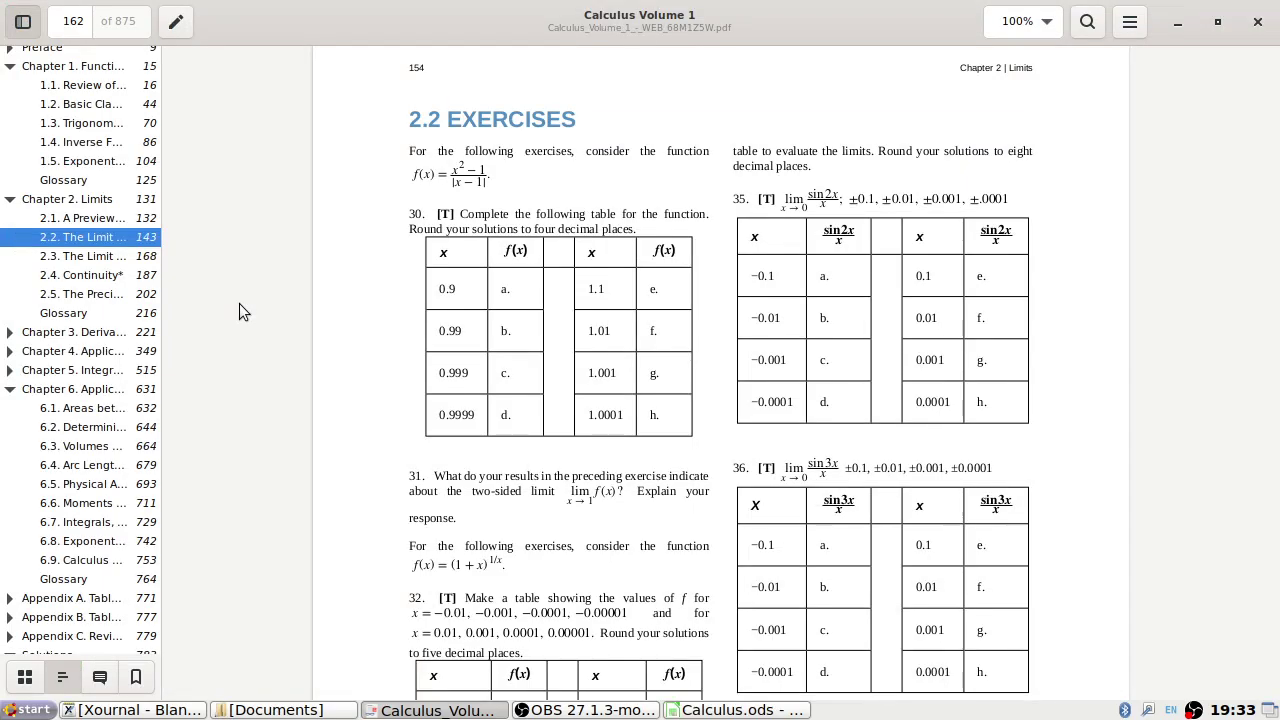
key(alt+Tab)
text(0.999)
key(Return)
key(alt+Tab)
key(alt+Tab)
text(0.9999)
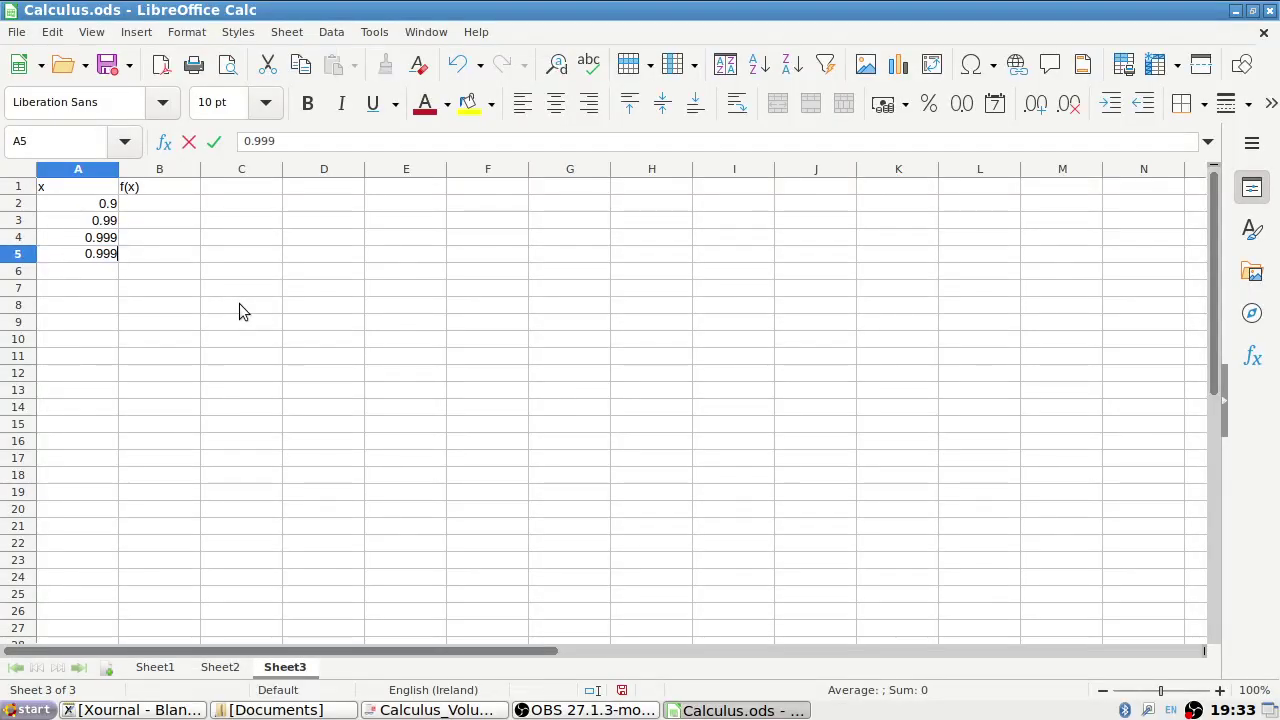
key(alt+Tab)
Enter x values 1.1, 1.01, 1.001 and 1.0001 in C2:C5
key(alt+Tab)
key(Return)
Put a second pair of 'x' and 'f(x)' headings in C1 and D1
key(Right)
key(Right)
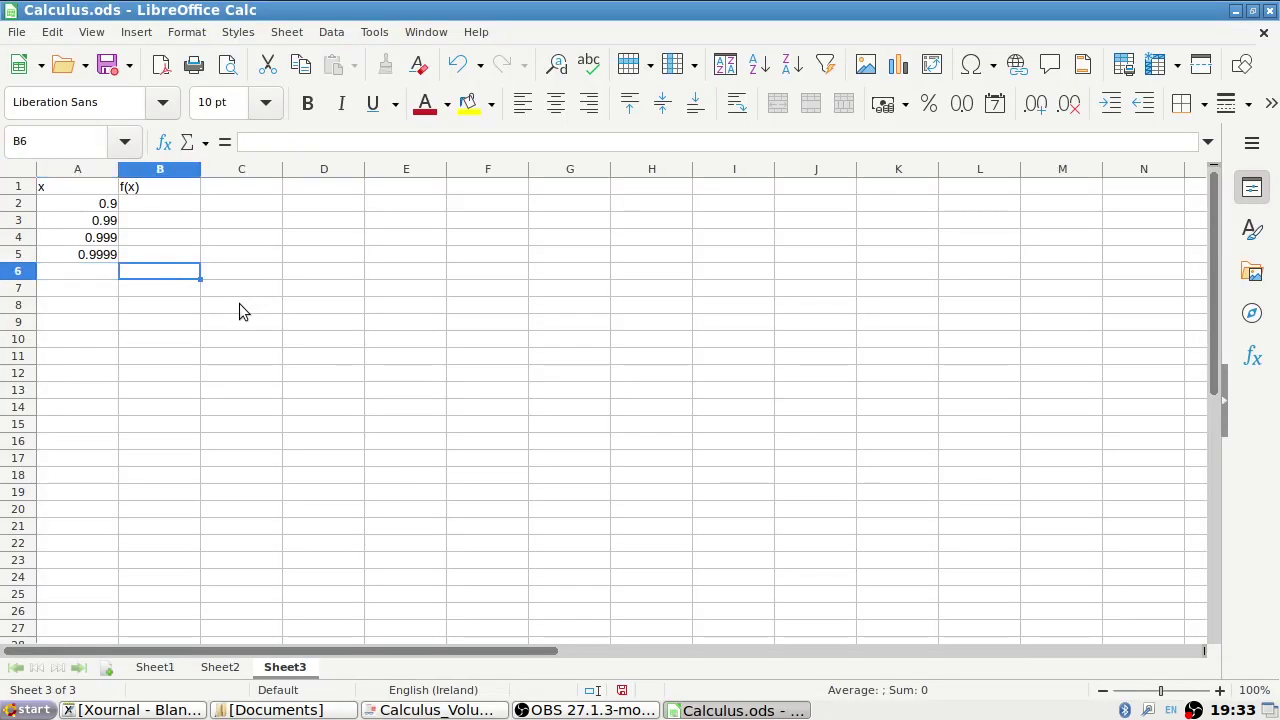
key(Up)
key(Up)
key(Up)
key(Up)
key(Up)
text(x)
key(Right)
text(f(x))
key(Return)
key(Left)
text(=)
key(alt+Tab)
key(alt+Tab)
text(1.1)
key(Return)
key(alt+Tab)
key(alt+Tab)
text(1.01)
key(Return)
text(1.001)
key(Return)
key(alt+Tab)
key(alt+Tab)
text(1.0001)
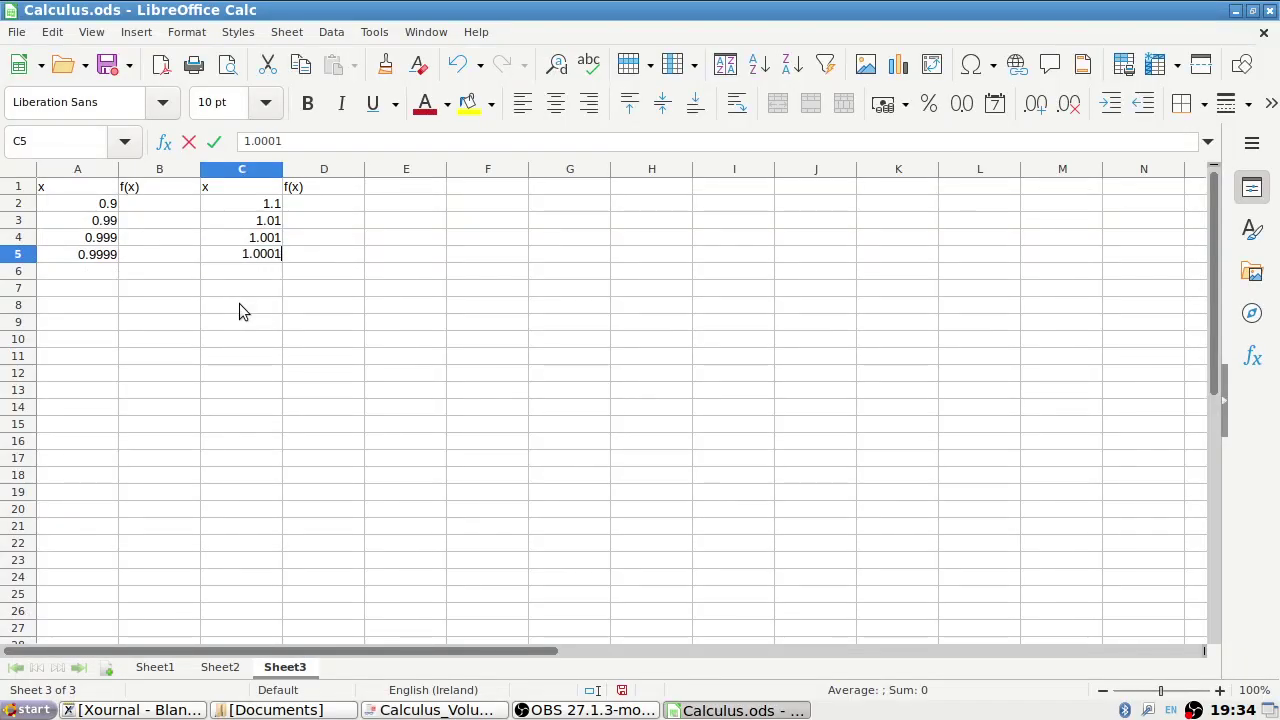
key(Return)
Begin an f(x) formula with '=' in cell B2, checking the function in the textbook
key(Up)
key(Up)
key(Up)
key(Up)
key(Left)
text(=)
key(alt+Tab)
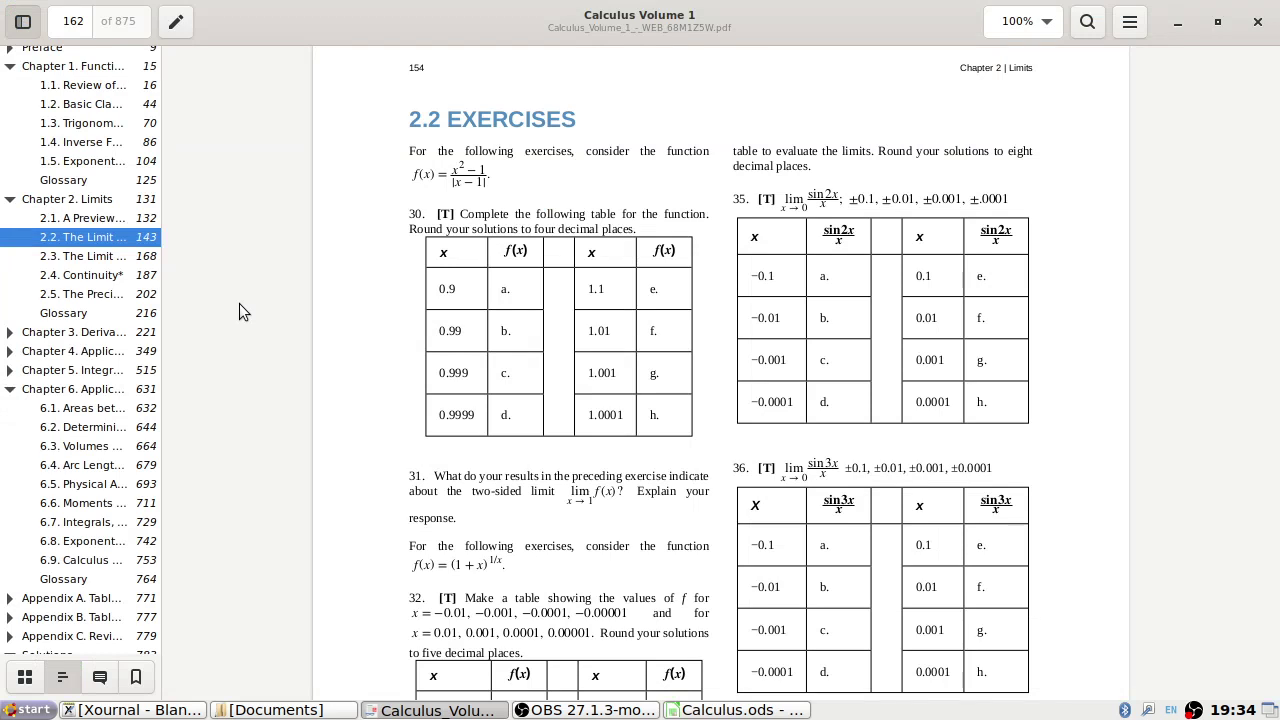
key(alt+Tab)
Enter the formula =(A2^2-1)/abs(A2-1) in B2
text(()
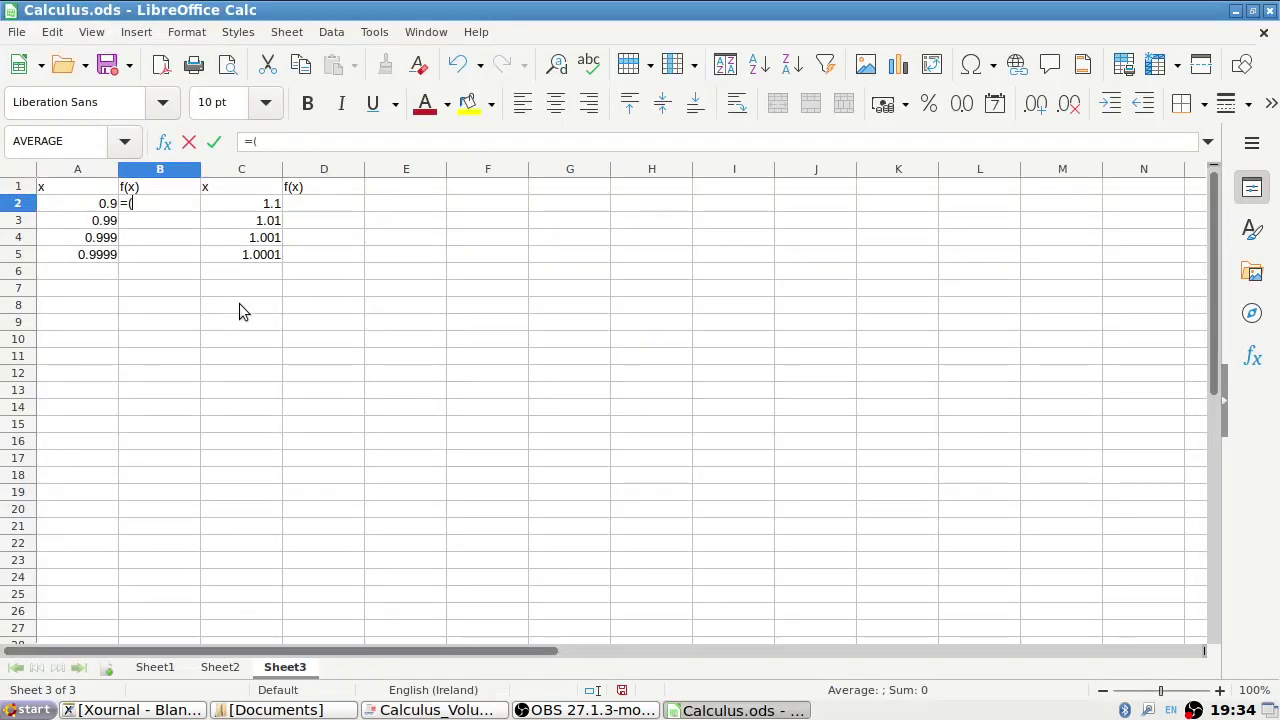
click(77, 205)
text(^2-1)/abs()
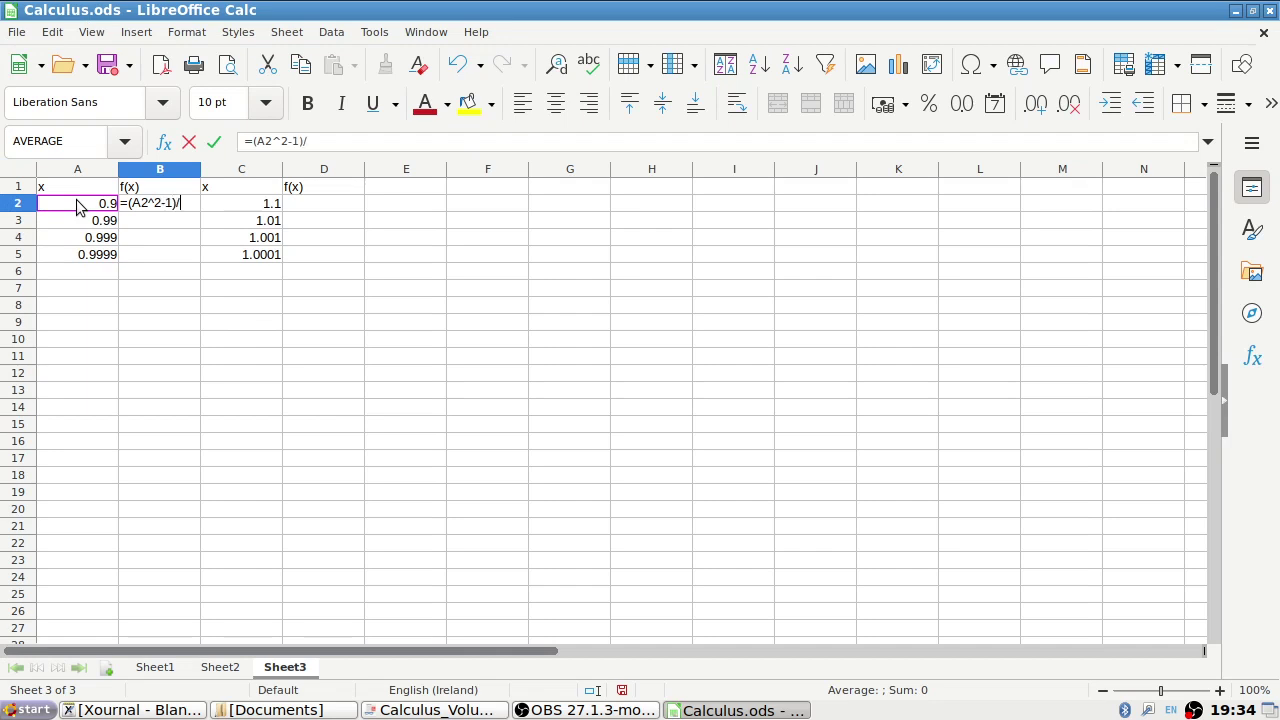
key(alt+Tab)
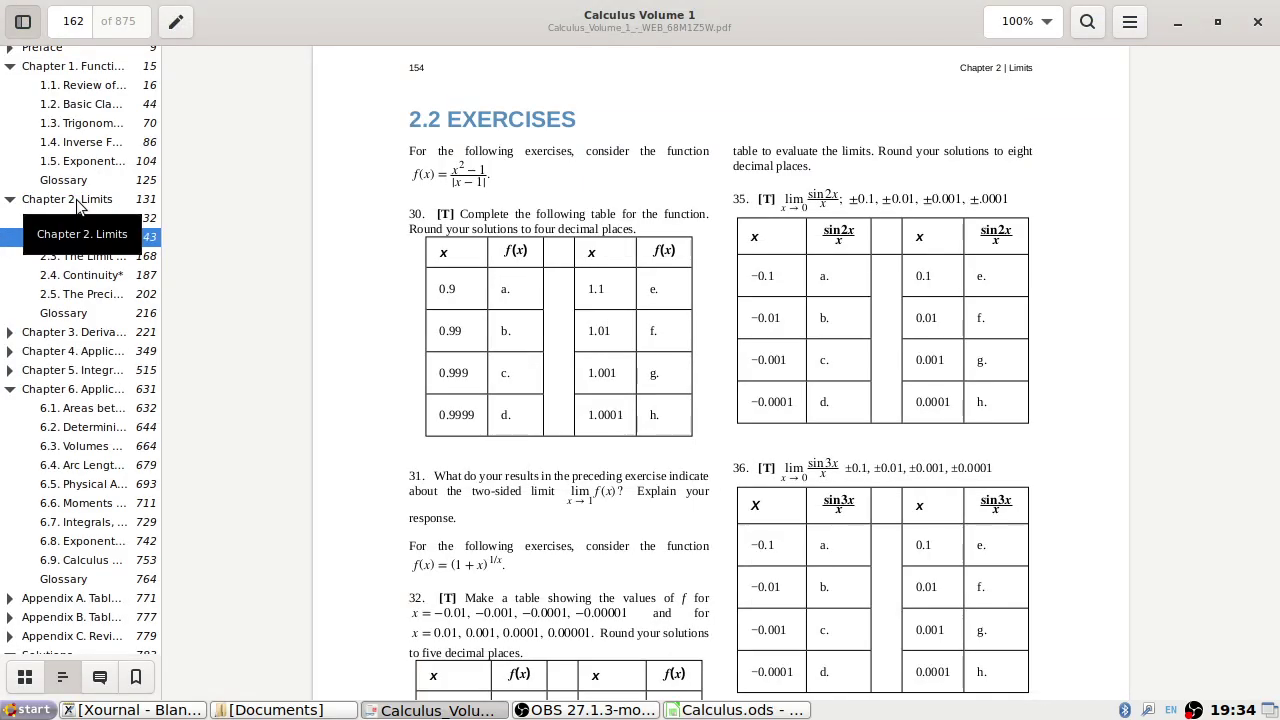
key(alt+Tab)
click(77, 205)
text(-1)/abs(A2-1)
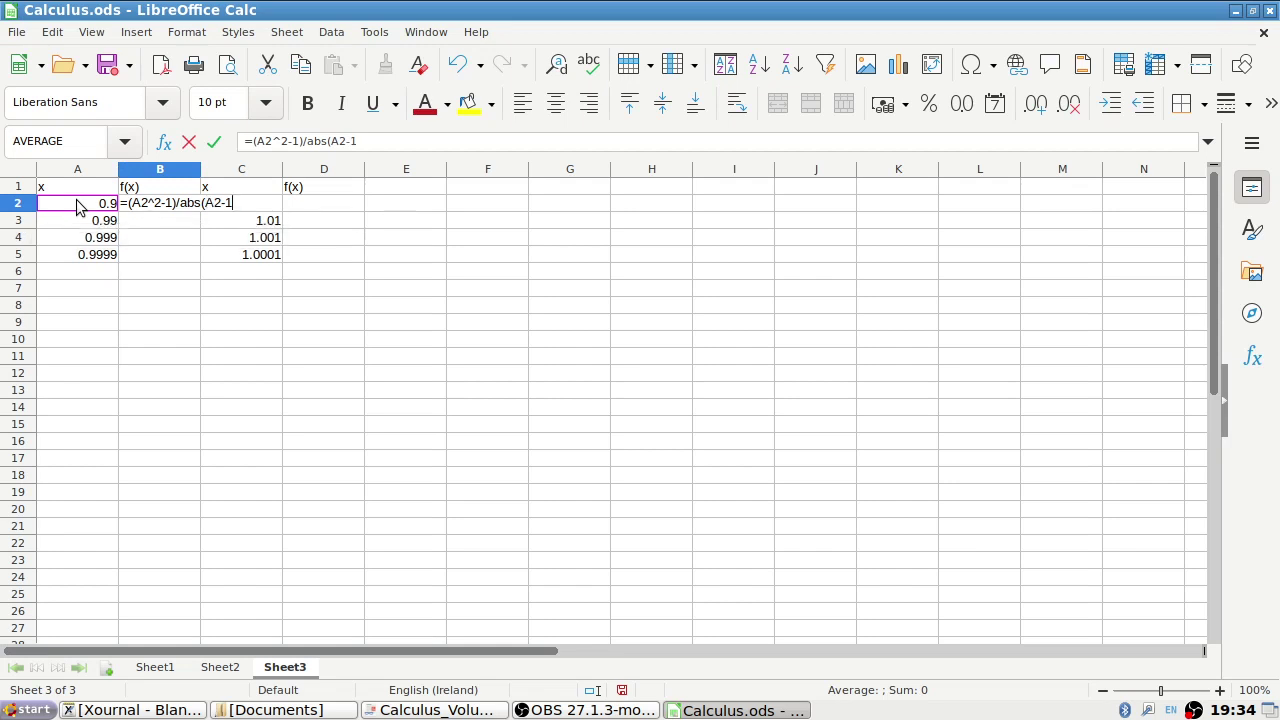
text())
key(Return)
Copy the B2 formula down into B3, B4 and B5
key(Up)
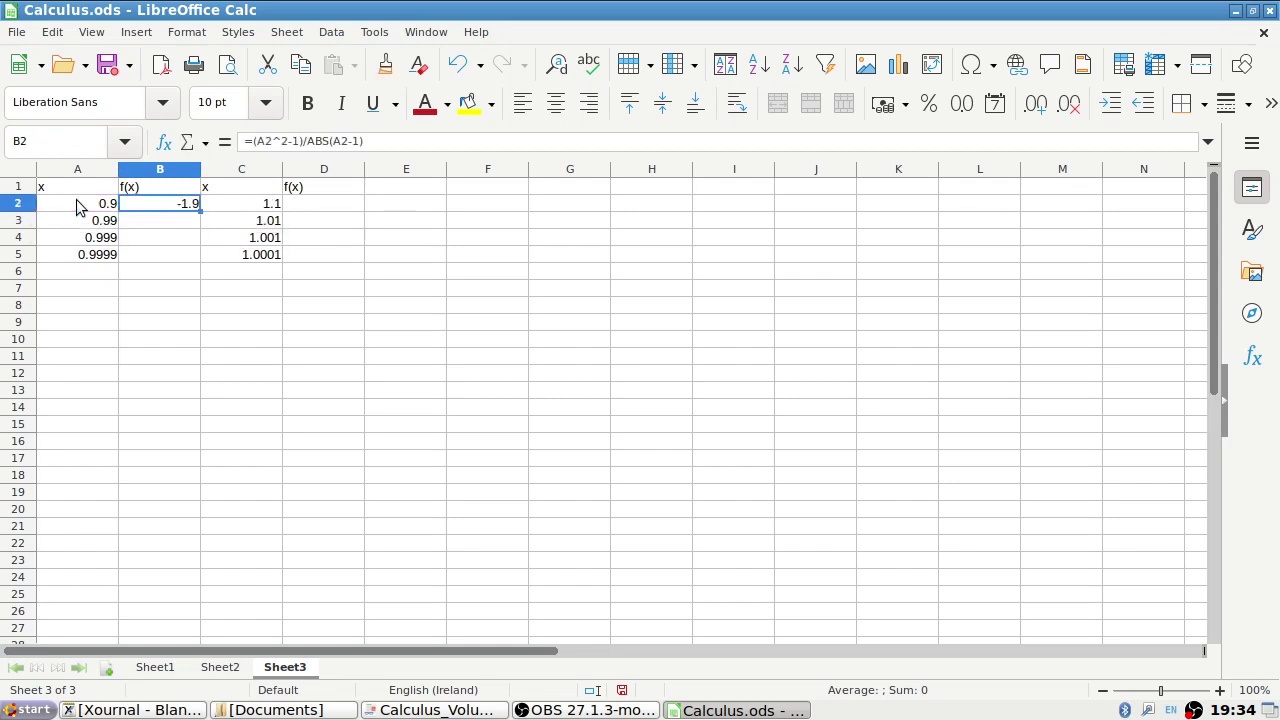
key(ctrl+c)
key(Down)
key(ctrl+v)
key(Down)
key(ctrl+v)
key(Down)
key(ctrl+v)
key(Right)
Paste the f(x) formula into D2:D5 for the second table and clear the copy marker
key(Right)
key(Up)
key(Up)
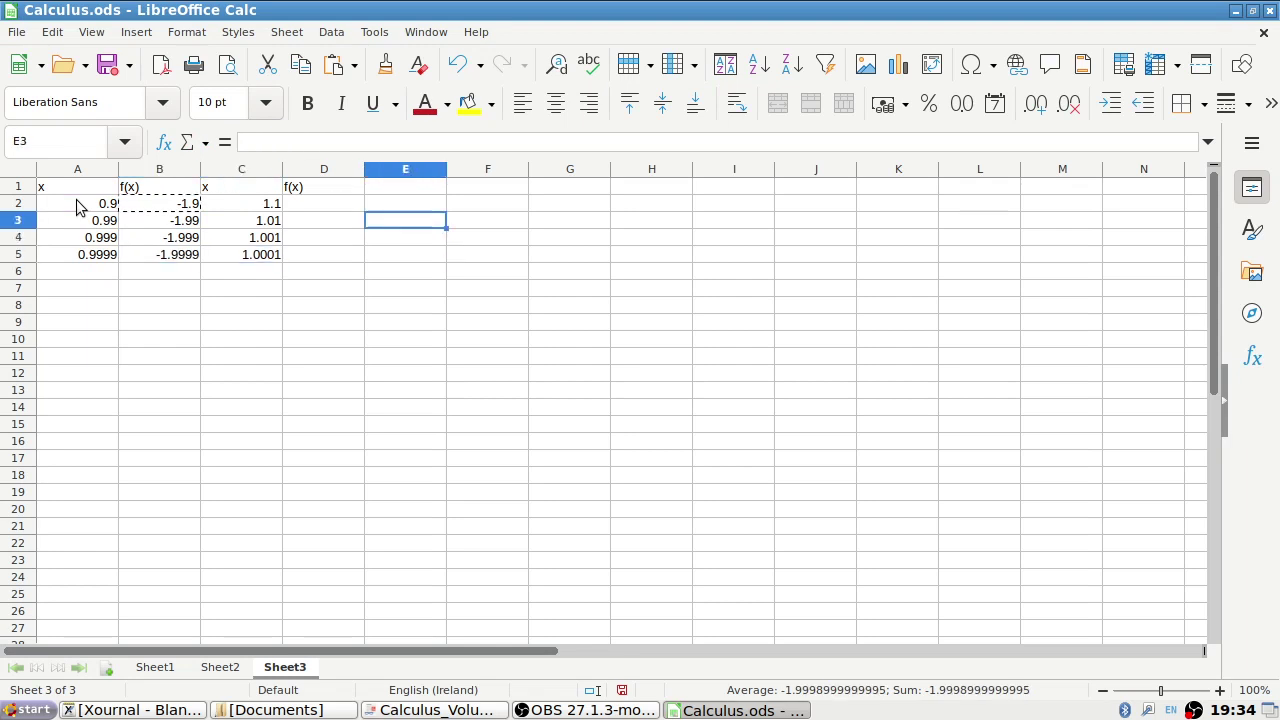
key(Left)
key(Left)
key(Right)
key(Up)
key(ctrl+v)
key(Down)
key(ctrl+v)
key(Down)
key(ctrl+v)
key(Down)
key(ctrl+v)
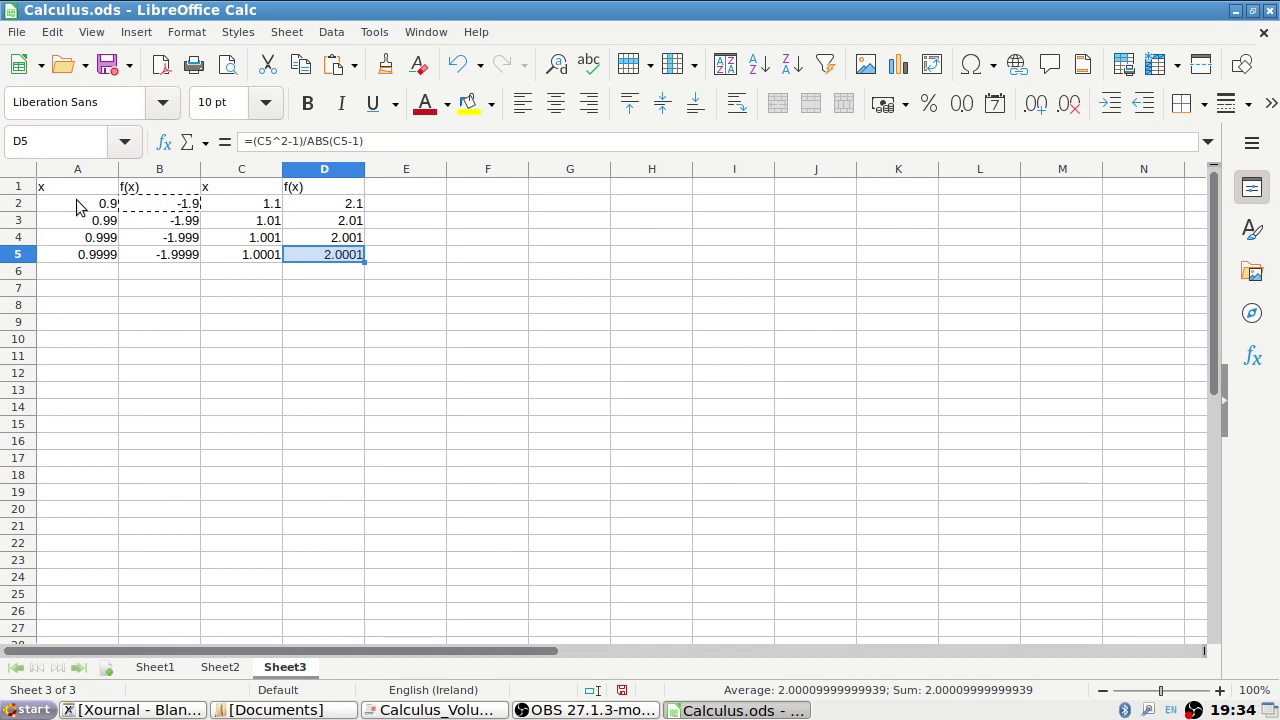
key(Escape)
key(alt+Tab)
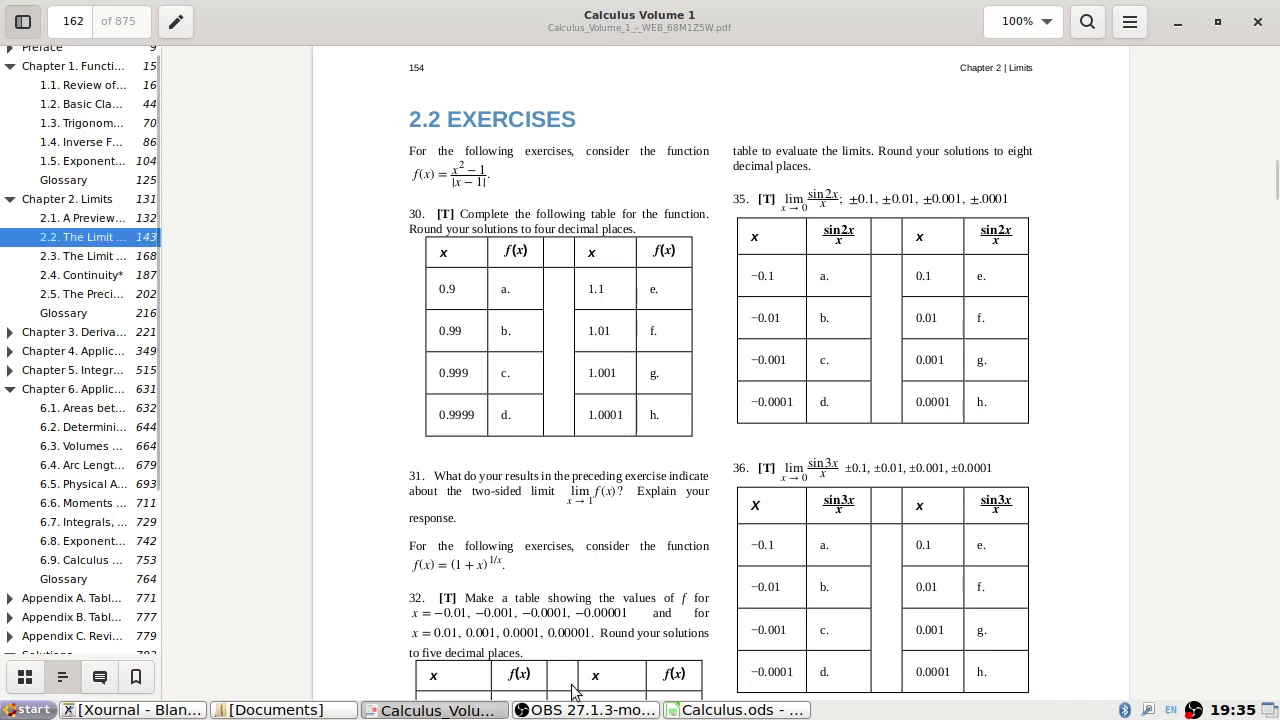
In full-screen Xournal, handwrite a circled 31 followed by lim as x→1⁻
click(184, 714)
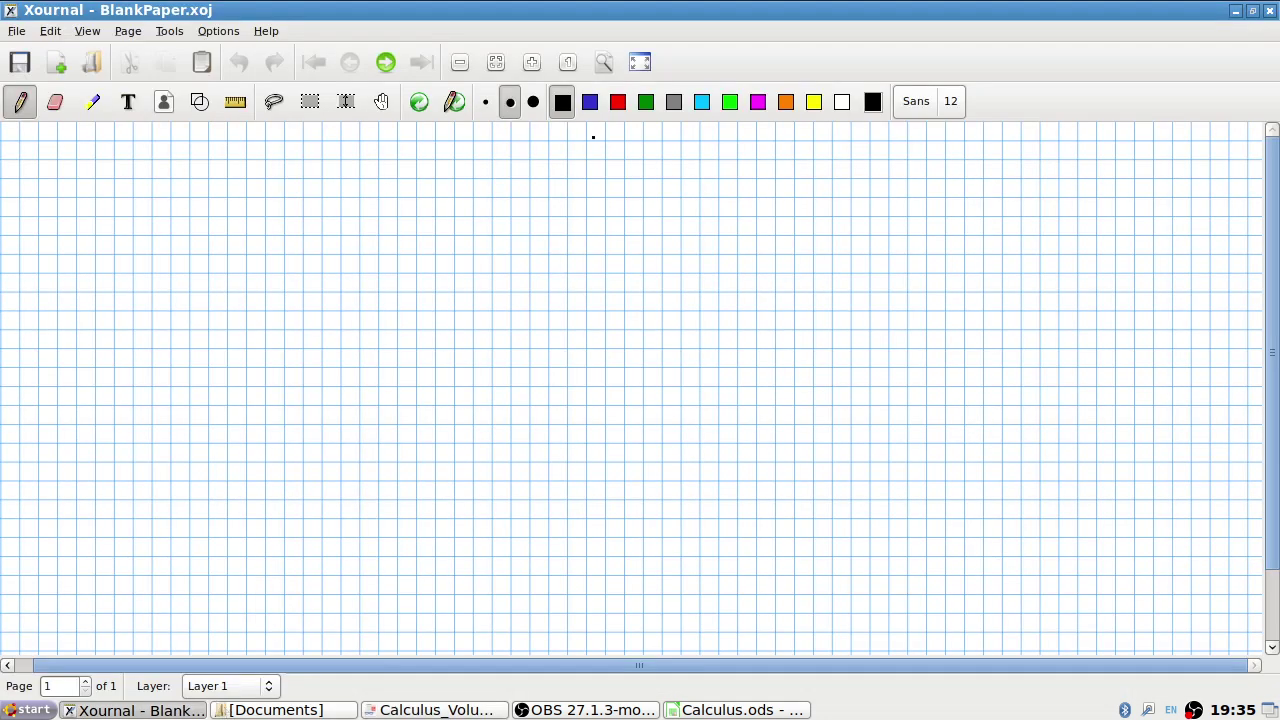
click(640, 60)
drag(54, 124, 46, 144)
mouse_move(66, 125)
mouse_down()
mouse_move(58, 155)
mouse_move(72, 112)
mouse_up()
mouse_move(130, 153)
mouse_down()
mouse_move(154, 122)
mouse_move(164, 150)
mouse_move(193, 136)
mouse_up()
key(alt+Tab)
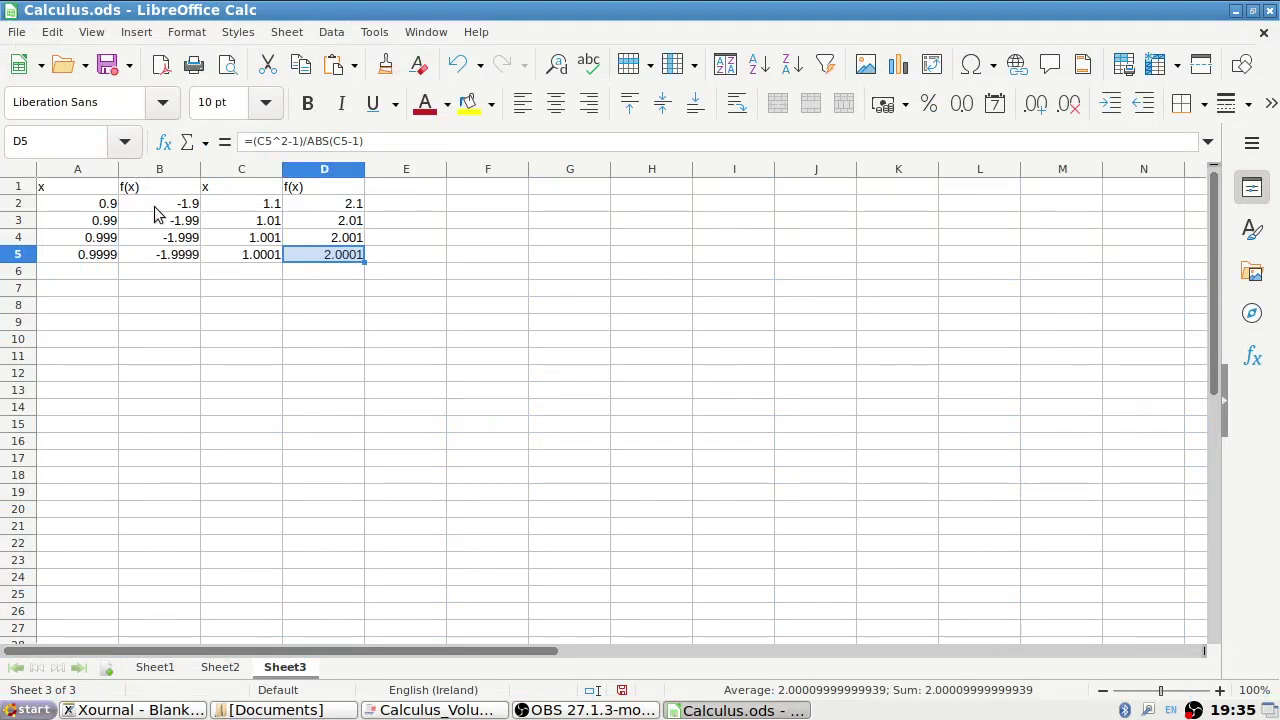
key(alt+Tab)
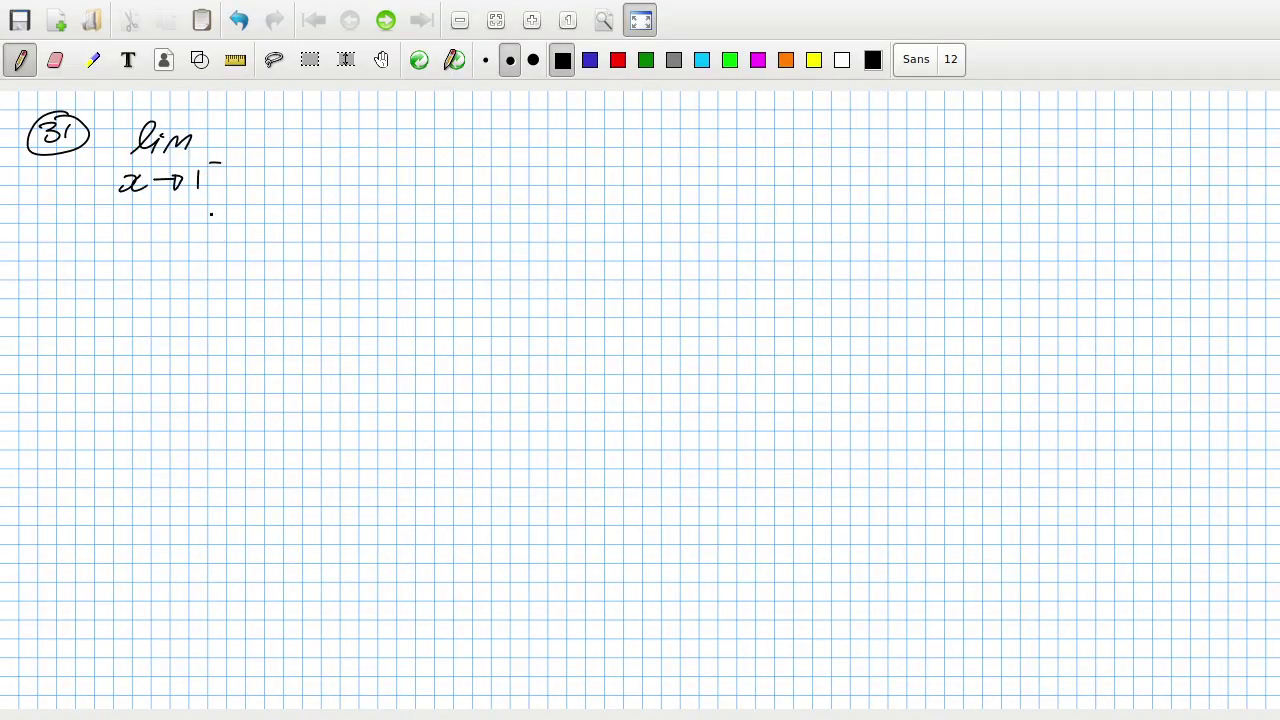
Complete the left-hand limit line as f(x) = −2
drag(252, 127, 246, 158)
click(275, 130)
drag(241, 147, 291, 144)
drag(313, 122, 318, 150)
key(alt+Tab)
key(alt+Tab)
drag(475, 122, 491, 144)
Write the right-hand limit lim x→1⁺ f(x) = +2 below it
mouse_move(126, 268)
mouse_down()
mouse_move(178, 250)
mouse_move(196, 262)
mouse_up()
drag(124, 290, 107, 299)
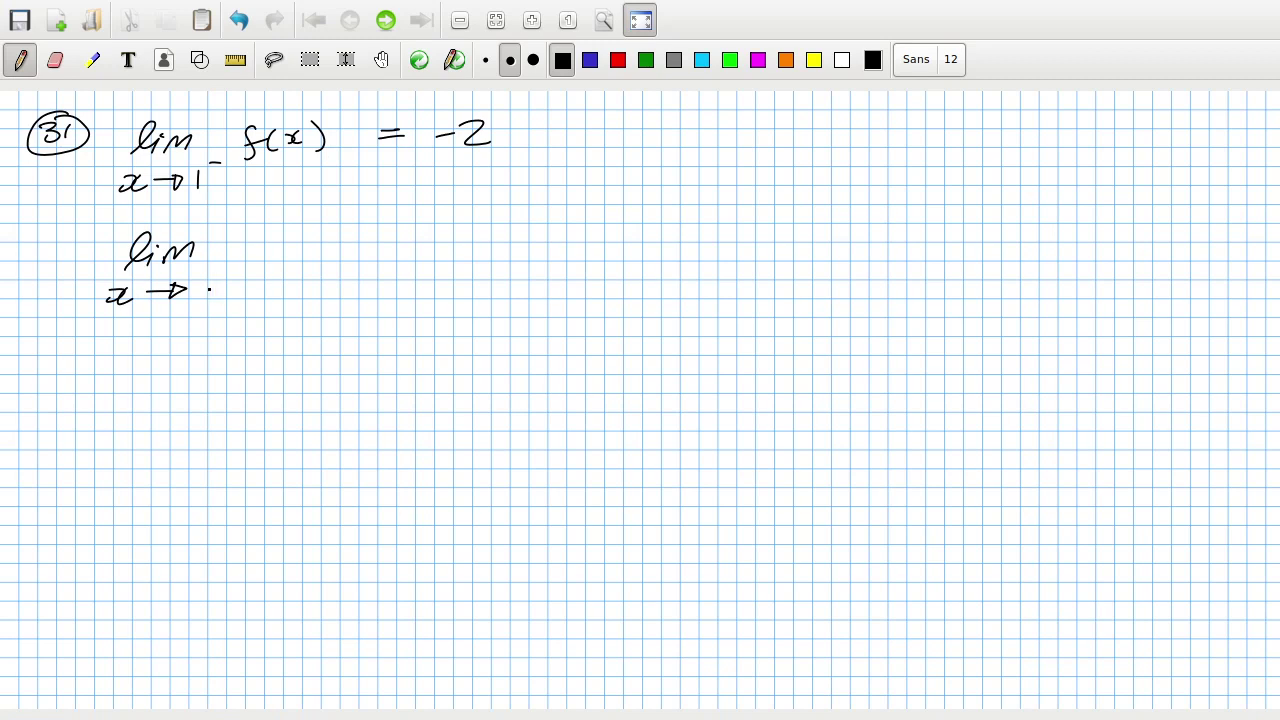
drag(276, 246, 265, 282)
drag(328, 246, 331, 277)
drag(445, 248, 445, 268)
mouse_move(468, 248)
mouse_down()
mouse_move(496, 250)
mouse_move(478, 270)
mouse_up()
key(alt+Tab)
key(alt+Tab)
key(alt+Tab)
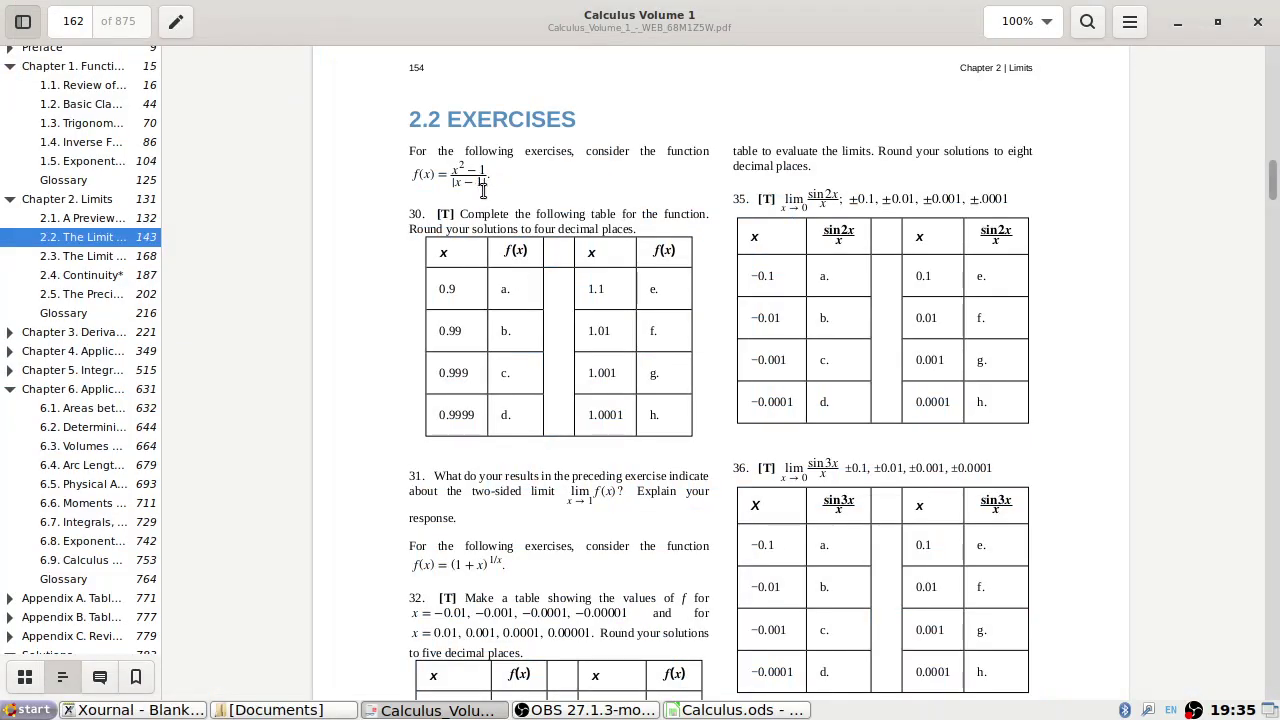
key(alt+Tab)
Write f(x) = (x²−1)/|x−1| on the right side of the page
drag(805, 157, 792, 198)
drag(781, 178, 804, 175)
mouse_move(830, 158)
mouse_down()
mouse_move(816, 182)
mouse_move(860, 184)
mouse_up()
drag(889, 165, 952, 172)
mouse_move(968, 156)
mouse_down()
mouse_move(950, 174)
mouse_move(987, 152)
mouse_up()
drag(982, 160, 1007, 159)
drag(911, 194, 1041, 184)
key(alt+Tab)
key(alt+Tab)
drag(929, 216, 926, 253)
drag(952, 225, 955, 231)
drag(1025, 205, 1024, 256)
Factor the numerator to get (x−1)(x+1)/|x−1|
drag(866, 319, 886, 316)
drag(868, 326, 929, 328)
mouse_move(947, 306)
mouse_down()
mouse_move(962, 318)
mouse_move(950, 322)
mouse_up()
drag(984, 309, 1009, 322)
drag(1024, 293, 1026, 329)
drag(1136, 294, 1137, 314)
drag(1153, 284, 1158, 325)
drag(912, 339, 1222, 330)
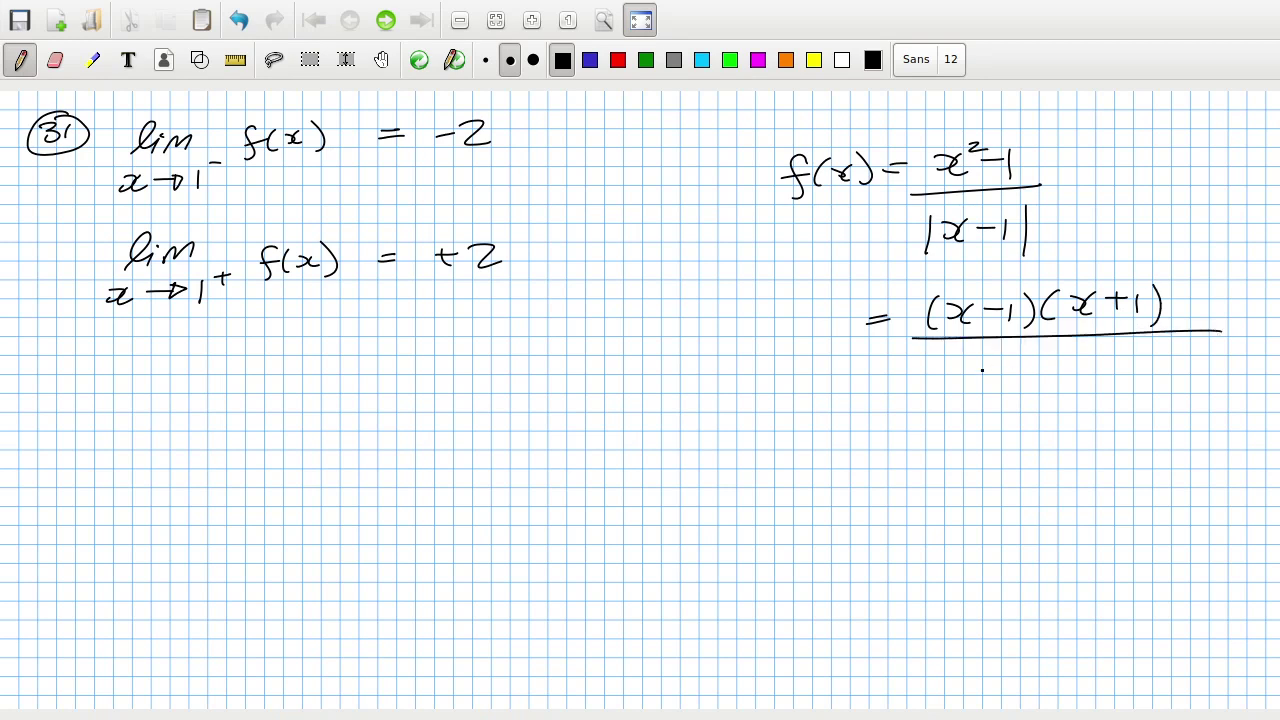
drag(1023, 368, 1021, 382)
drag(1048, 366, 1047, 381)
drag(1117, 352, 1117, 403)
For the case x−1>0, cancel the (x−1) factors to get x+1
drag(641, 423, 641, 440)
mouse_move(661, 422)
mouse_down()
mouse_move(658, 438)
mouse_move(749, 428)
mouse_up()
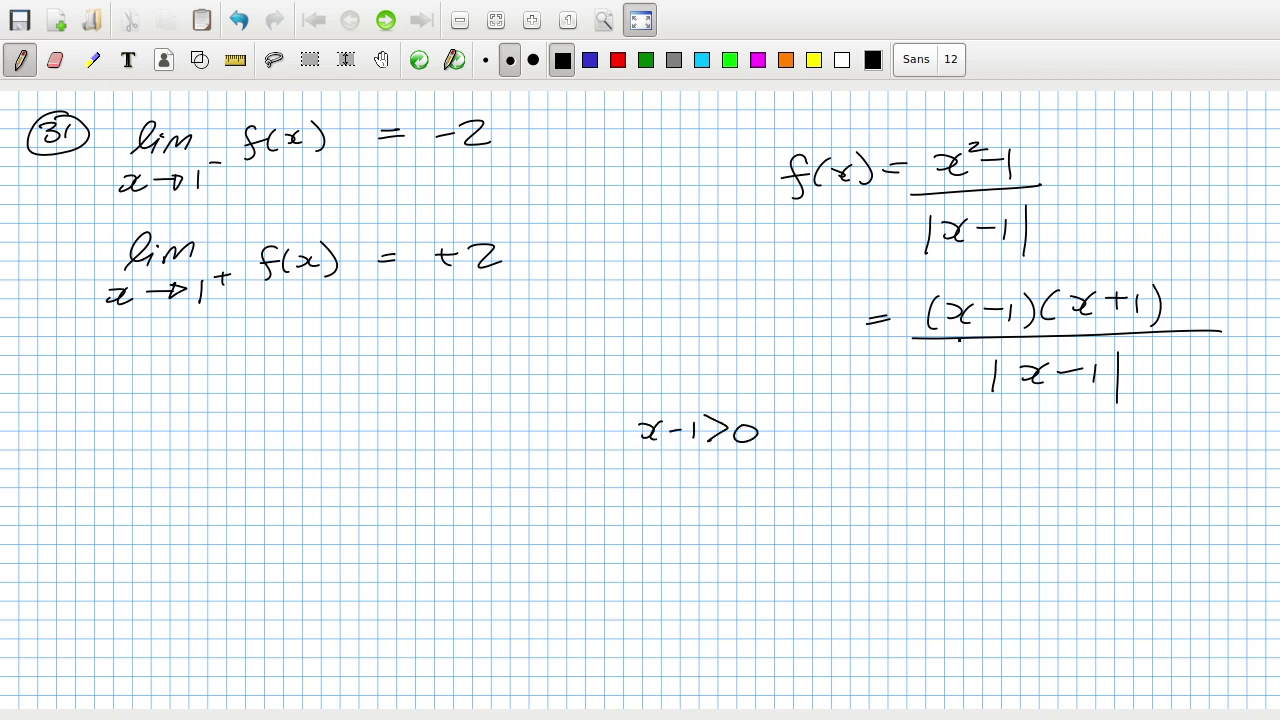
drag(912, 330, 1030, 290)
drag(982, 404, 1136, 352)
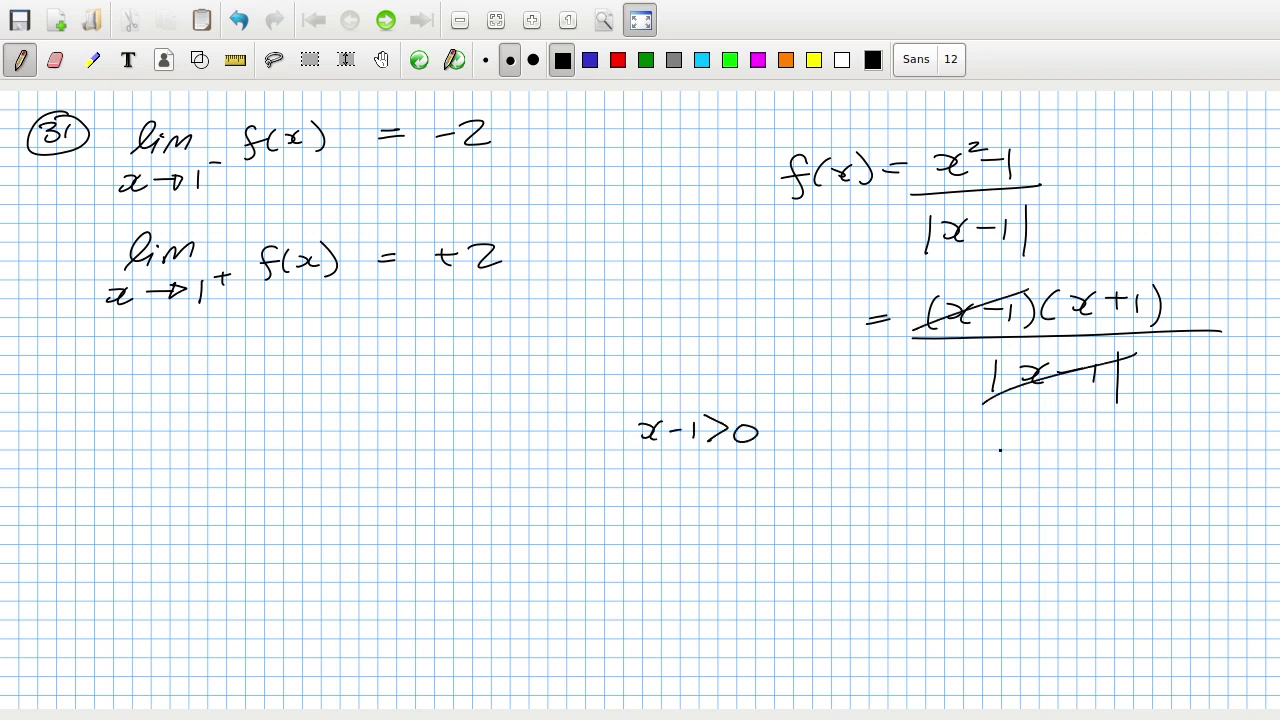
mouse_move(644, 481)
mouse_down()
mouse_move(662, 494)
mouse_move(690, 483)
mouse_up()
mouse_move(680, 474)
mouse_down()
mouse_move(681, 492)
mouse_move(706, 497)
mouse_up()
For the case x−1<0, write the result −(x+1)
drag(876, 446, 860, 452)
drag(888, 431, 874, 452)
click(899, 441)
mouse_move(969, 433)
mouse_down()
mouse_move(970, 451)
mouse_move(990, 438)
mouse_up()
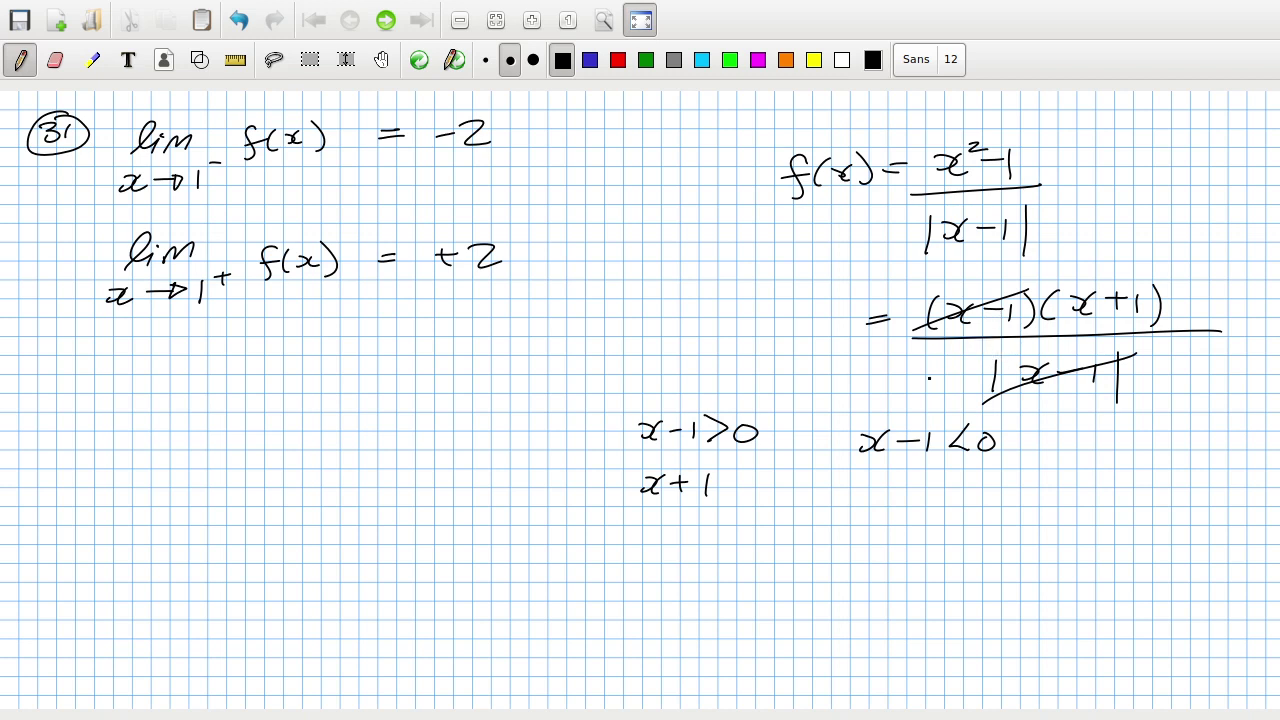
mouse_move(890, 483)
mouse_down()
mouse_move(877, 511)
mouse_move(922, 506)
mouse_up()
mouse_move(922, 488)
mouse_down()
mouse_move(904, 505)
mouse_move(956, 496)
mouse_up()
mouse_move(943, 486)
mouse_down()
mouse_move(942, 504)
mouse_move(960, 504)
mouse_up()
drag(968, 480, 972, 514)
click(310, 59)
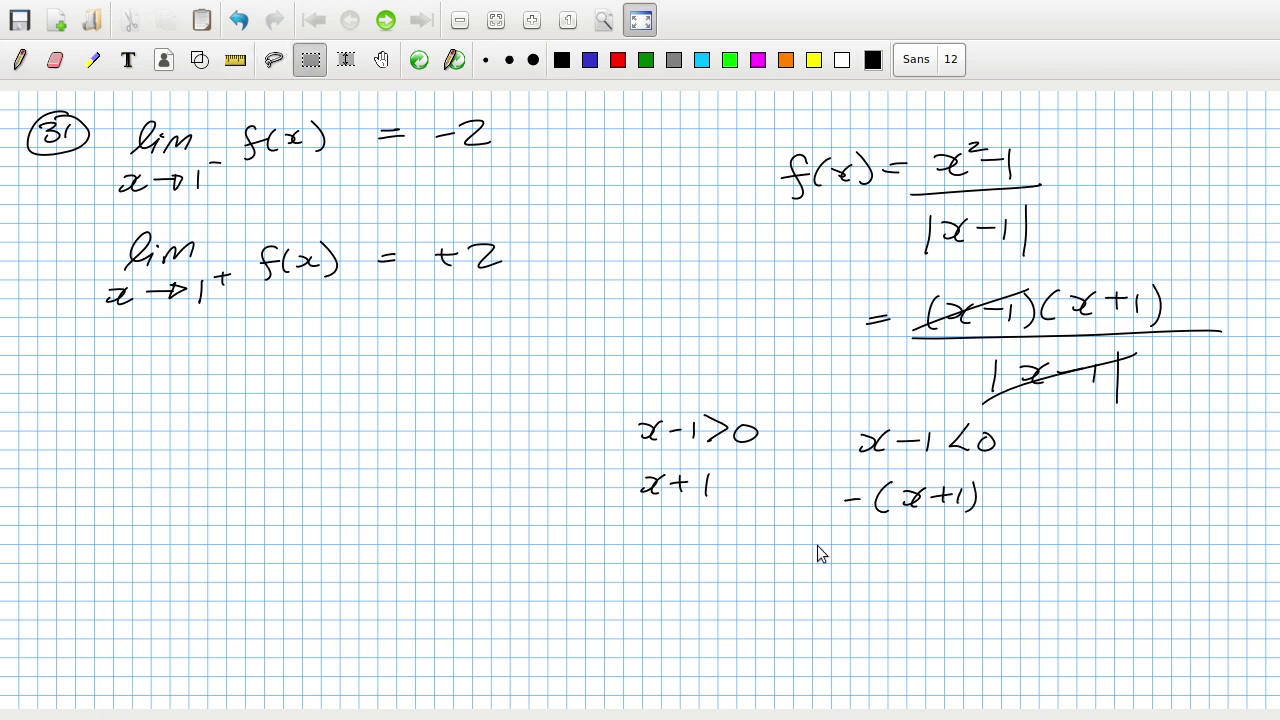
Delete the factoring work on the right side of the page
mouse_move(551, 581)
mouse_down()
mouse_move(1166, 109)
mouse_move(1271, 122)
mouse_up()
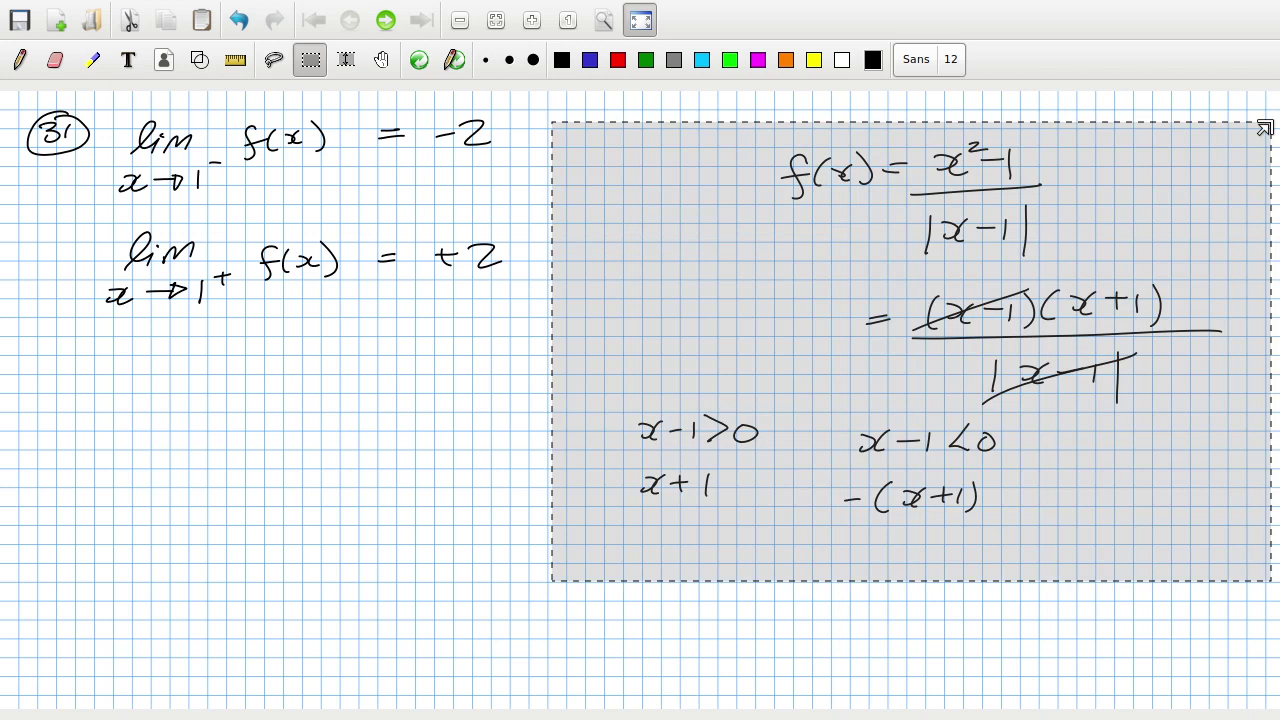
key(Delete)
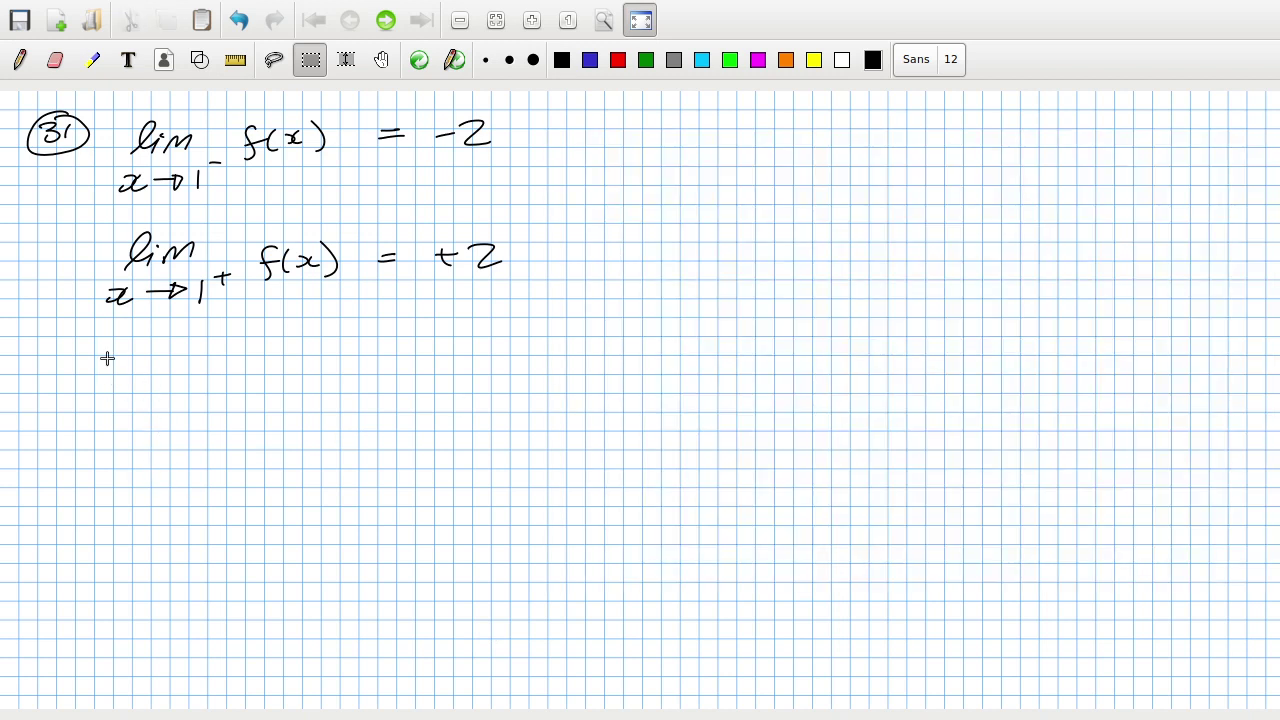
key(ctrl+shift+p)
Handwrite ∄ lim x→1 f(x) below the one-sided limits
mouse_move(105, 364)
mouse_down()
mouse_move(104, 404)
mouse_move(134, 383)
mouse_up()
drag(110, 340, 133, 424)
mouse_move(198, 368)
mouse_down()
mouse_move(182, 402)
mouse_move(230, 380)
mouse_move(237, 397)
mouse_up()
click(212, 382)
drag(175, 424, 194, 434)
click(209, 428)
mouse_move(192, 418)
mouse_down()
mouse_move(184, 437)
mouse_move(243, 426)
mouse_up()
drag(249, 416, 250, 431)
mouse_move(304, 362)
mouse_down()
mouse_move(292, 404)
mouse_move(324, 394)
mouse_up()
drag(334, 378, 338, 388)
drag(356, 358, 362, 398)
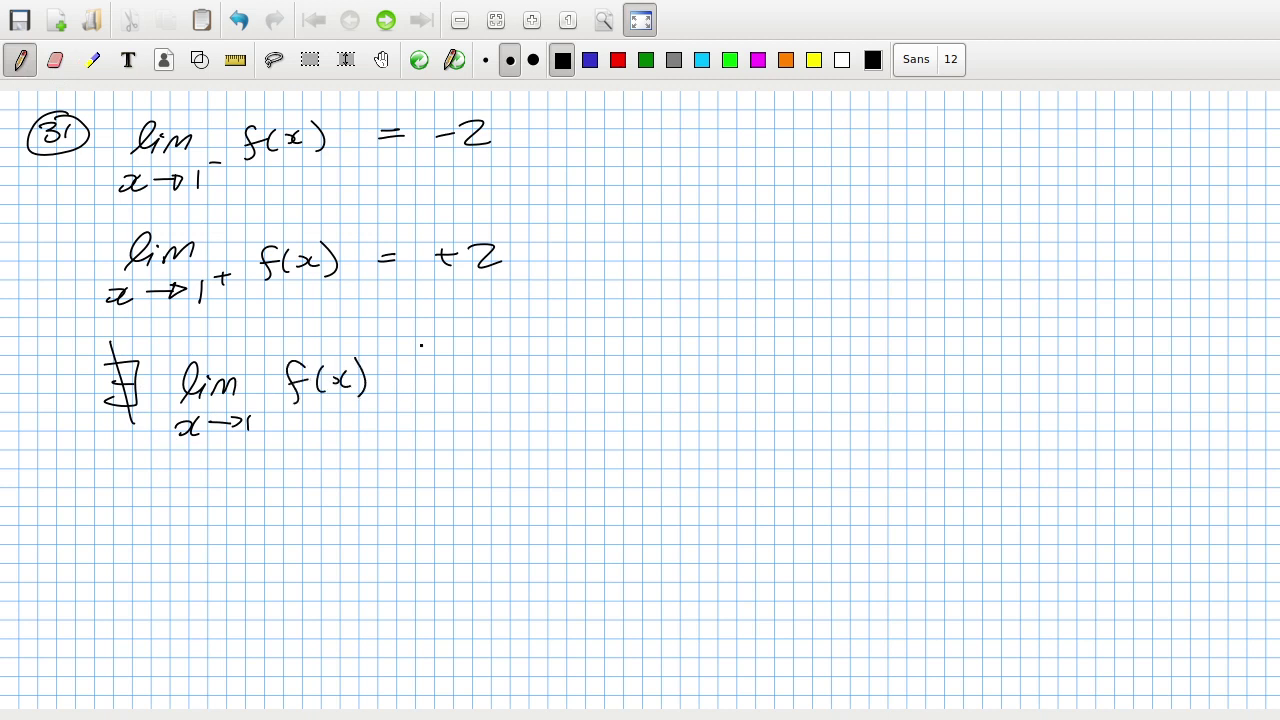
key(alt+Tab)
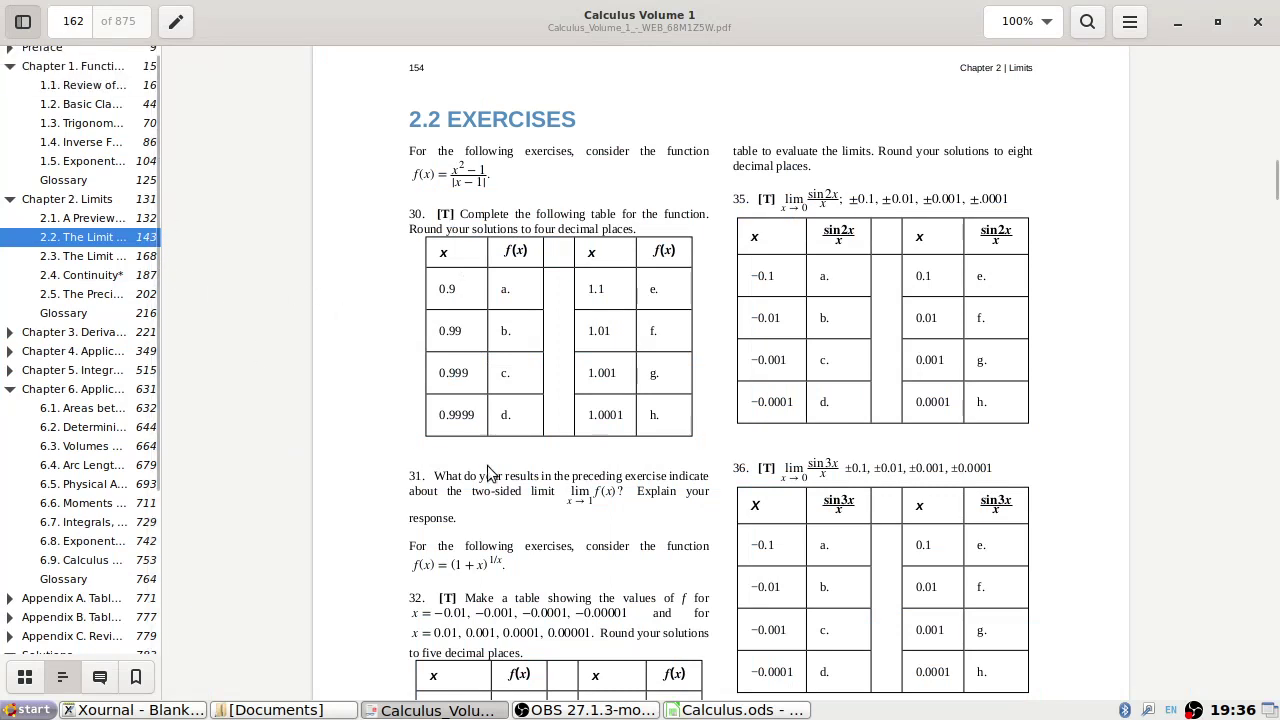
Find answer 31 in Solutions > Chapter 2, then unmaximize the Evince window
scroll(86, 560, down, 4)
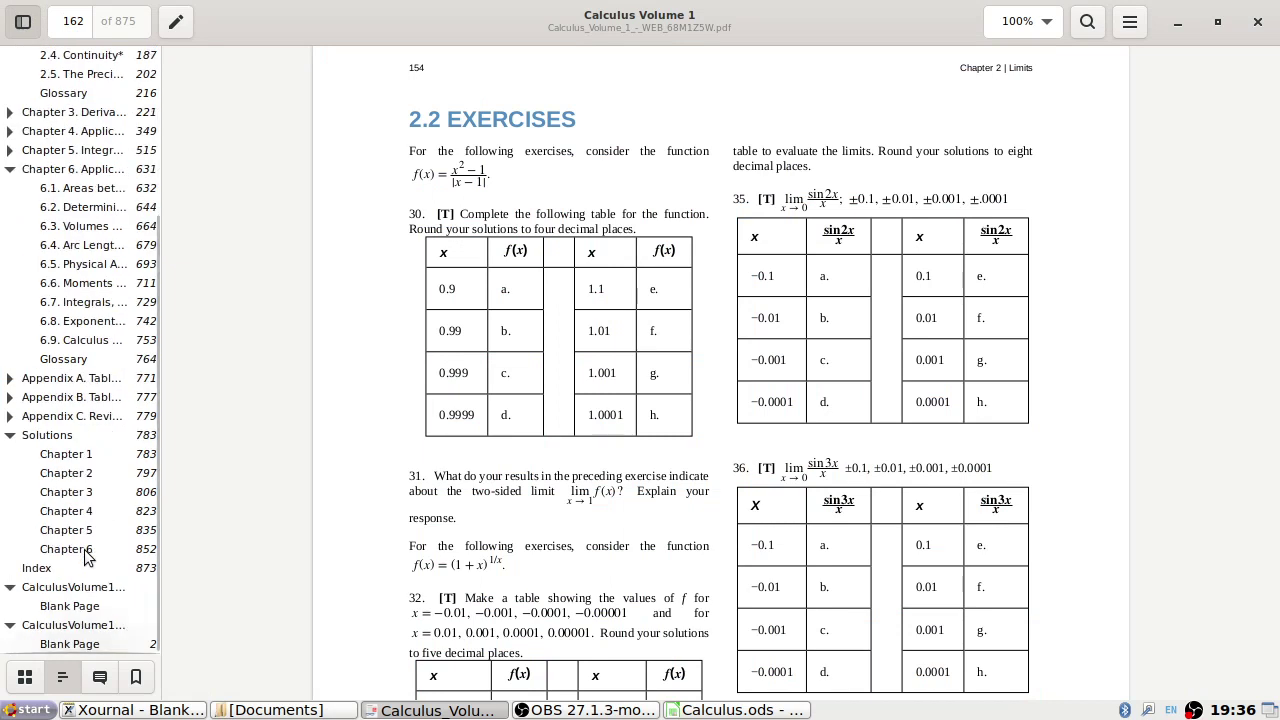
click(88, 477)
scroll(649, 398, down, 15)
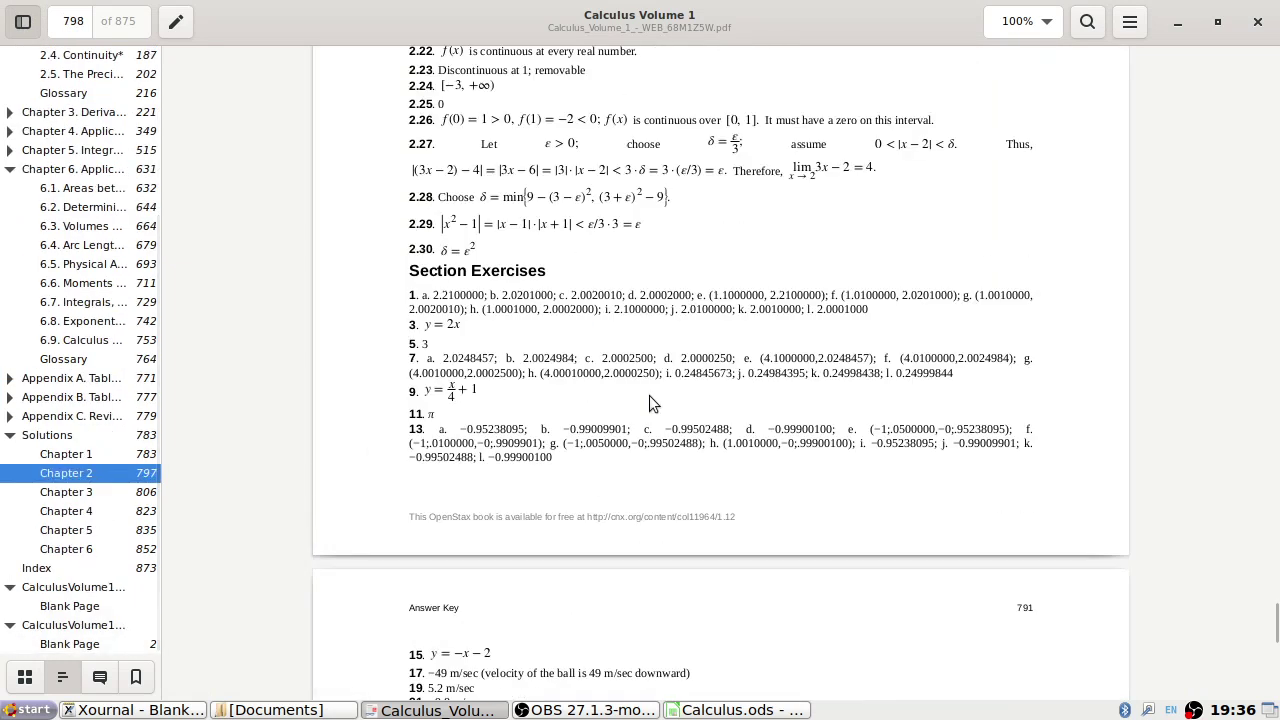
scroll(649, 398, down, 20)
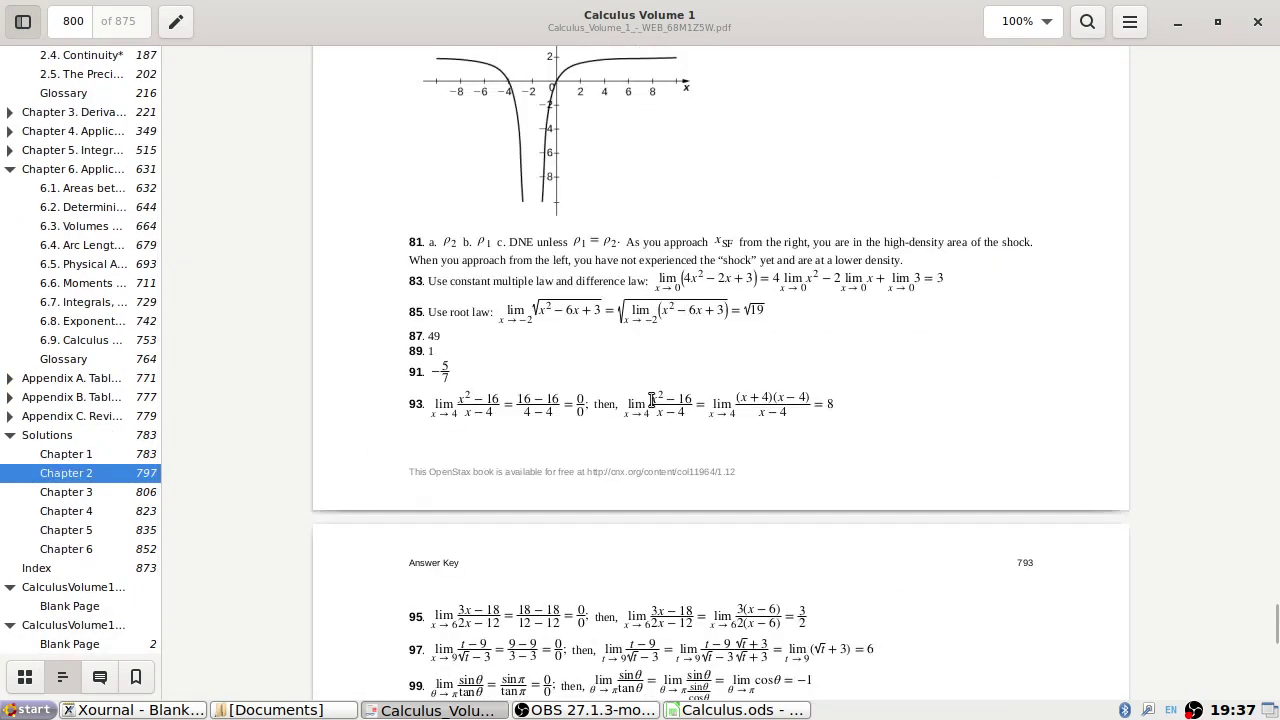
scroll(650, 411, down, 15)
scroll(653, 409, up, 20)
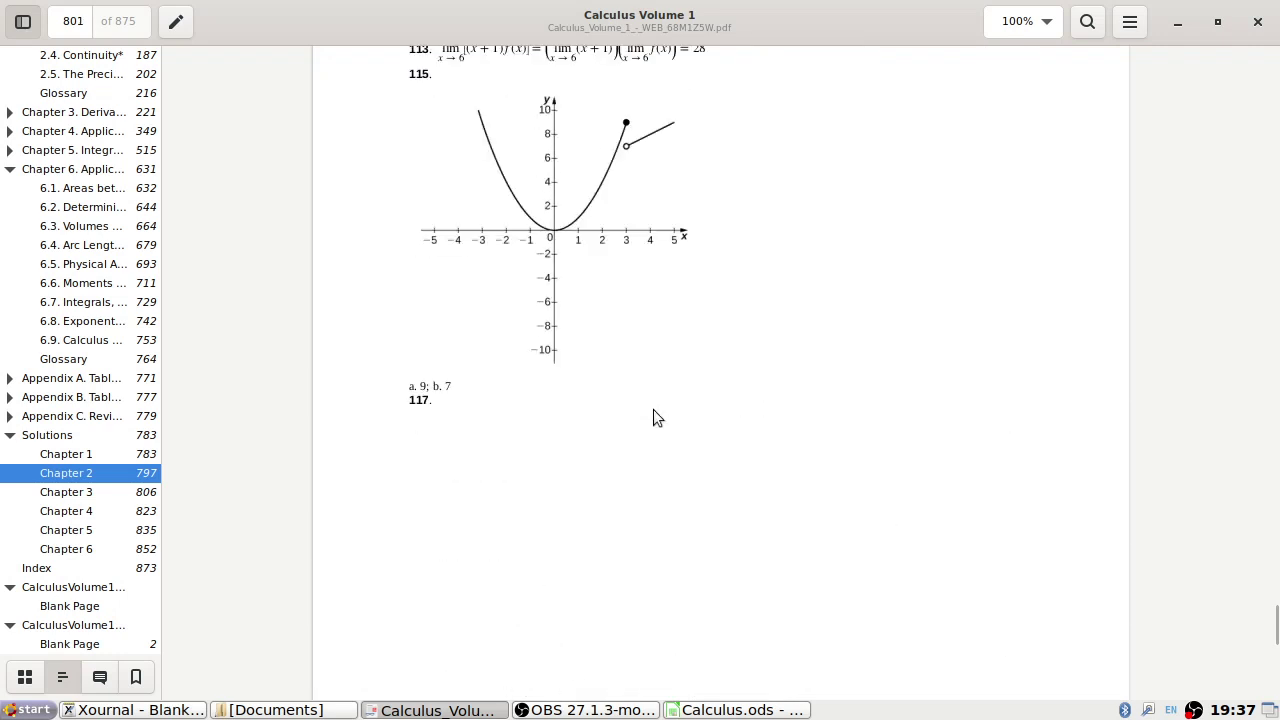
scroll(653, 409, up, 20)
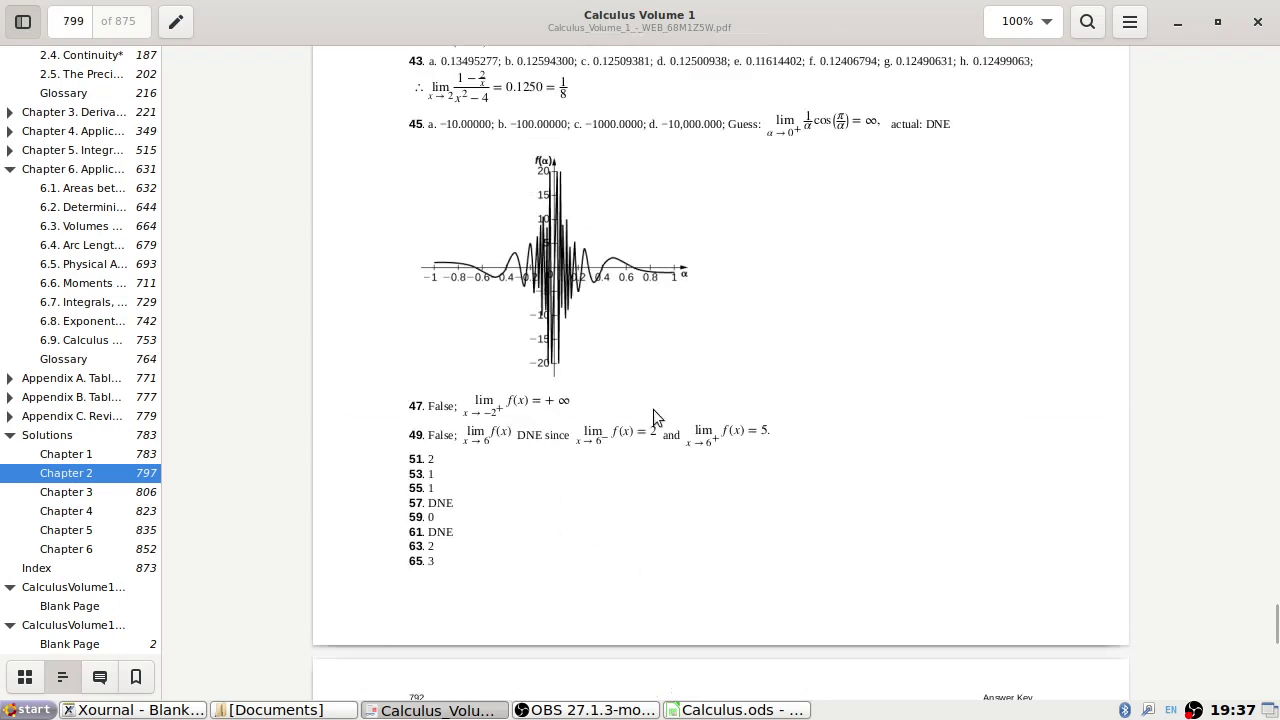
scroll(652, 409, up, 3)
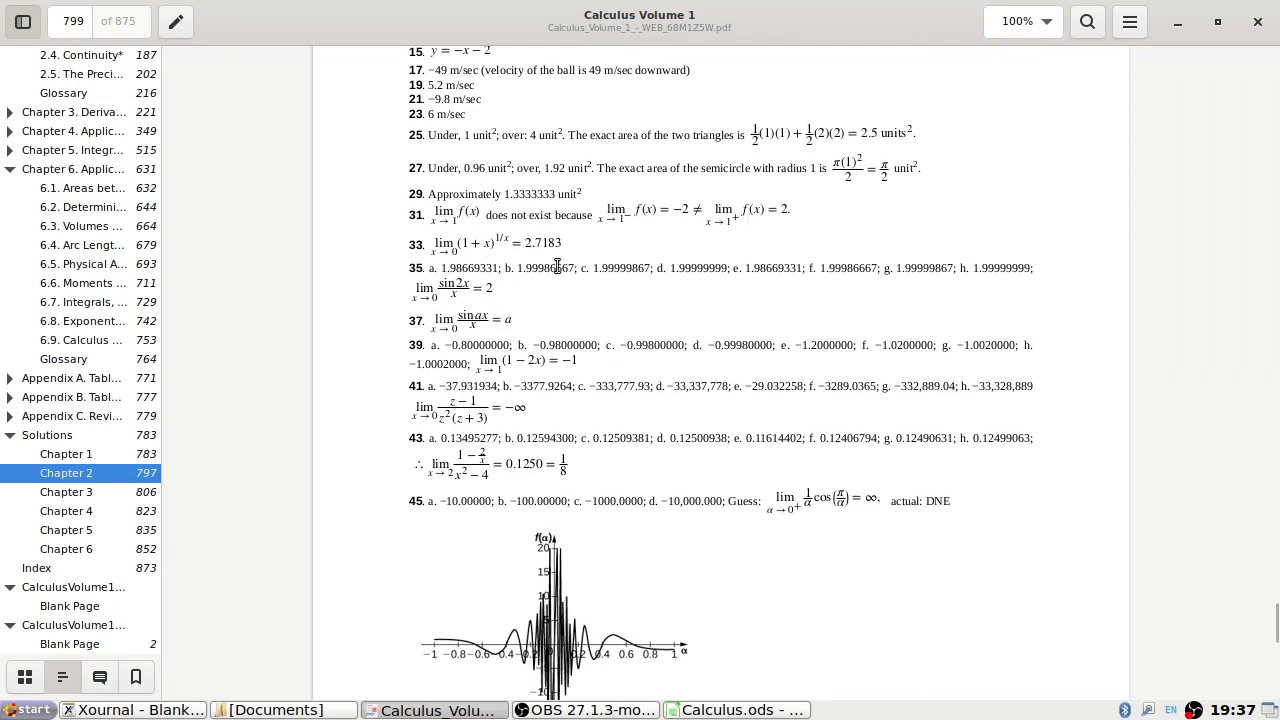
key(super+Down)
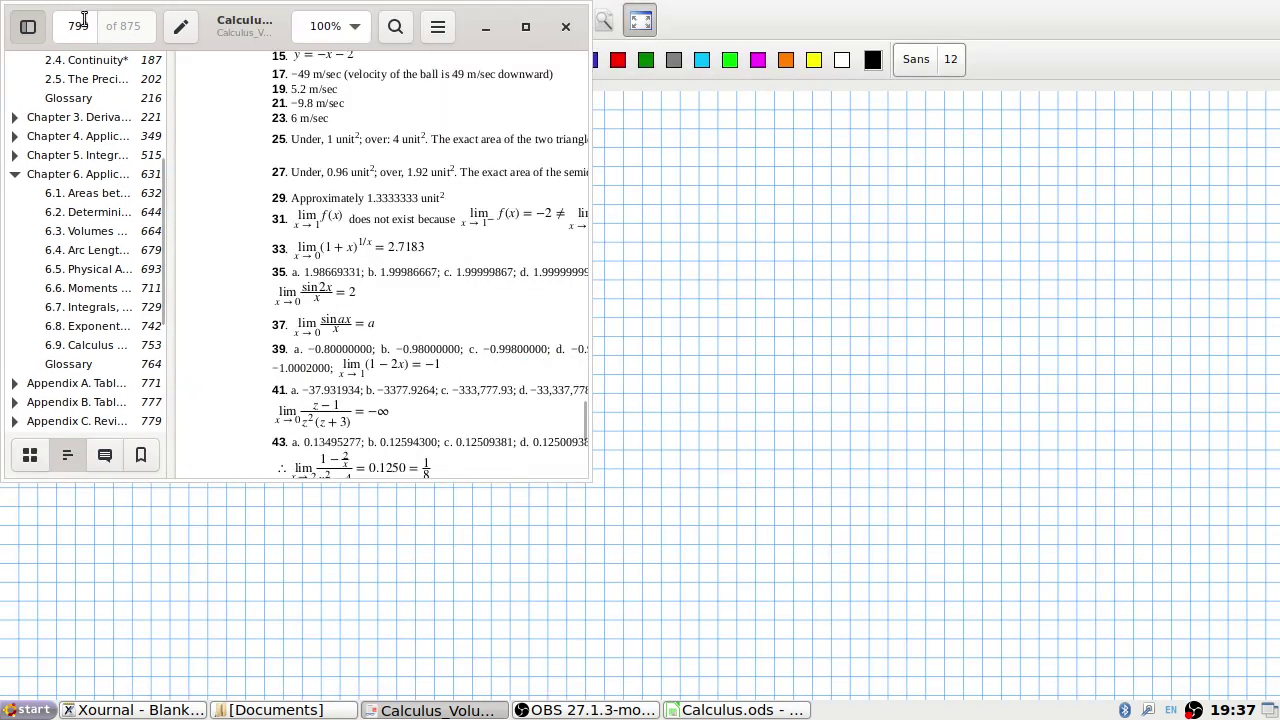